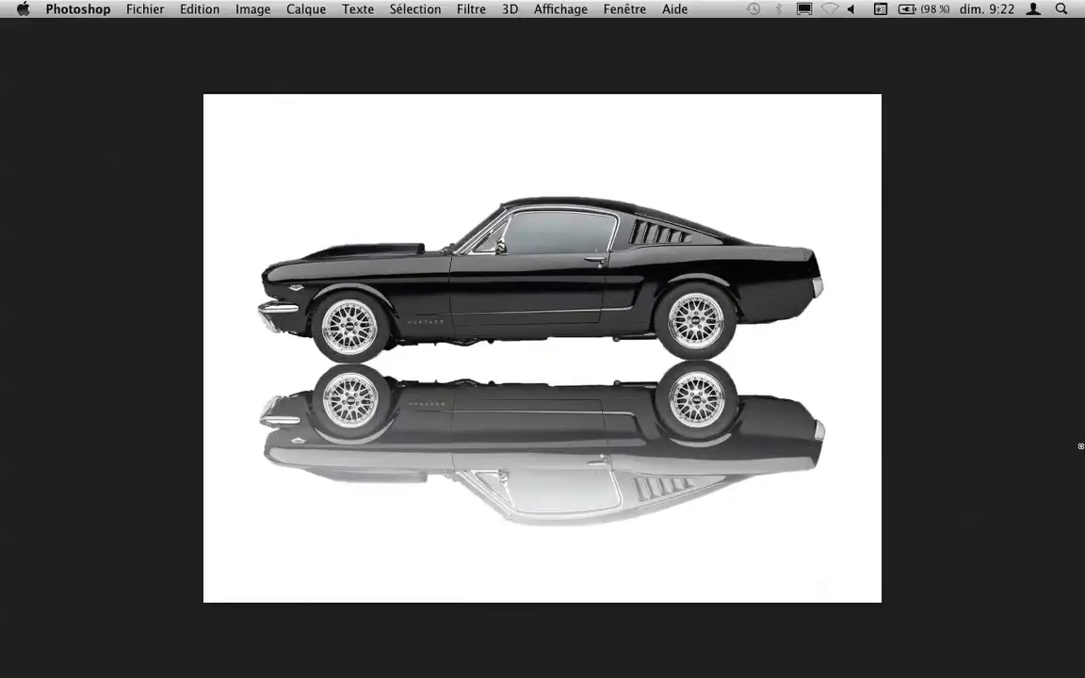
- Close the finished reflection image and open ATELIER 13BIS Faire le reflet d'un élément A FAIRE 4.jpg
key(f)
key(Tab)
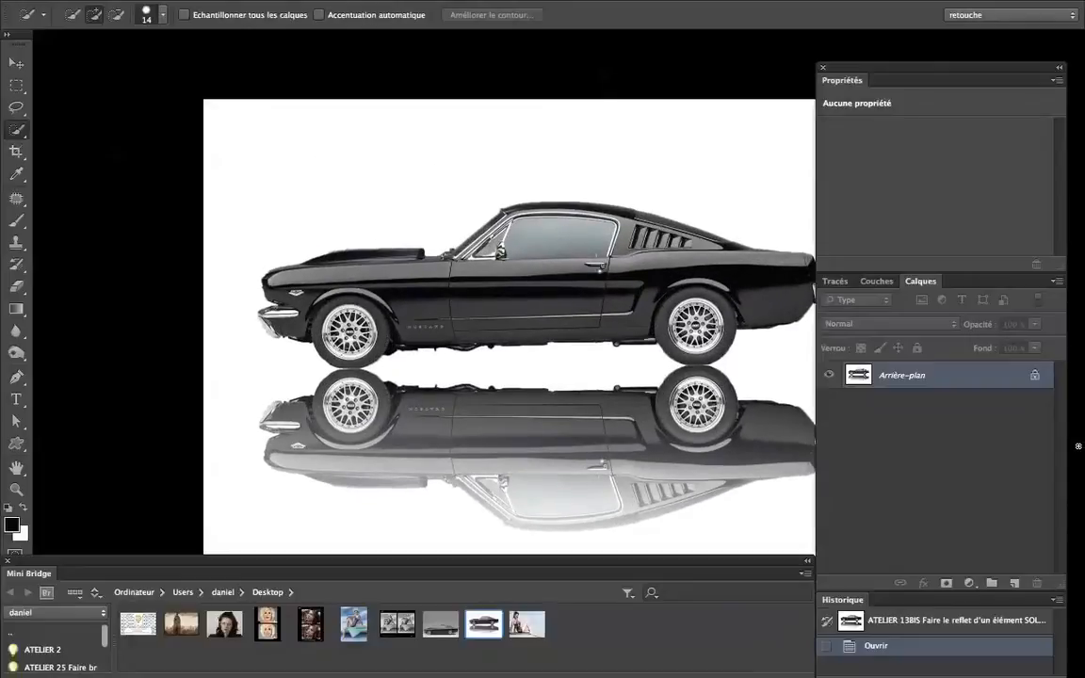
key(super+w)
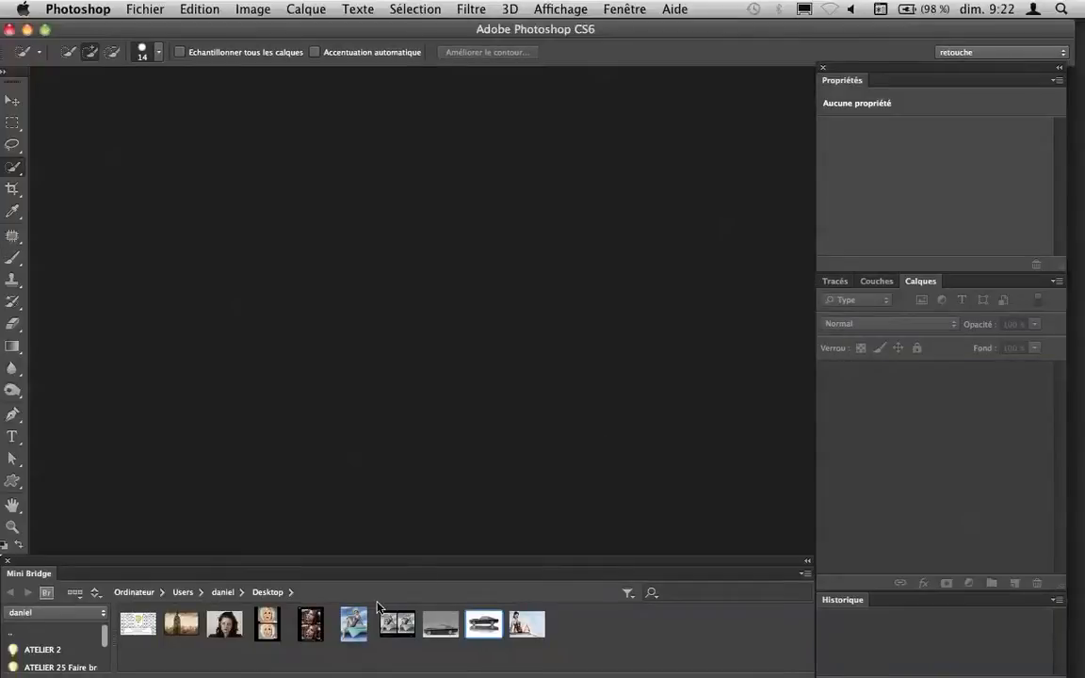
double_click(426, 626)
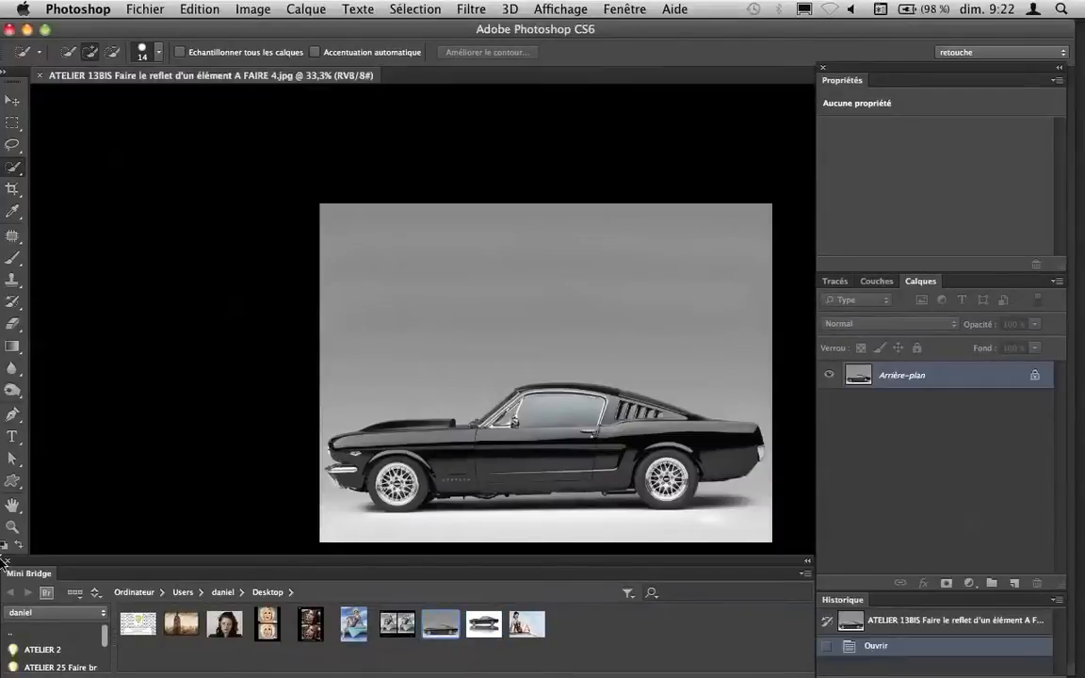
- Close the Mini Bridge panel and show the car photo in full-screen mode with the menu bar
click(8, 561)
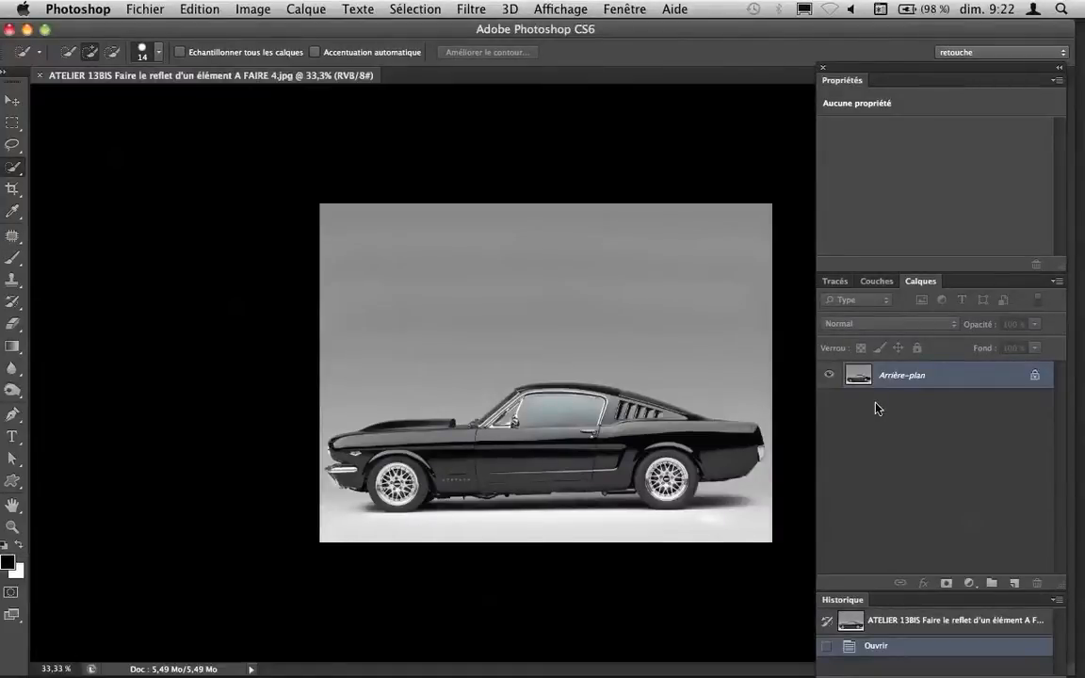
key(super+plus)
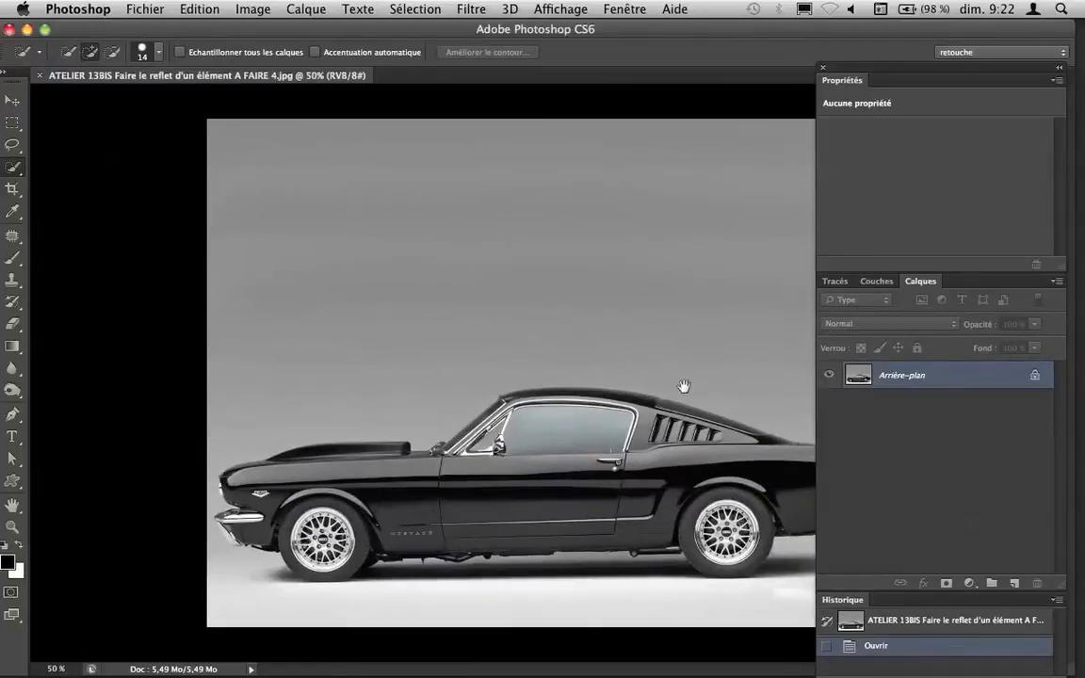
key(f)
drag(544, 336, 463, 282)
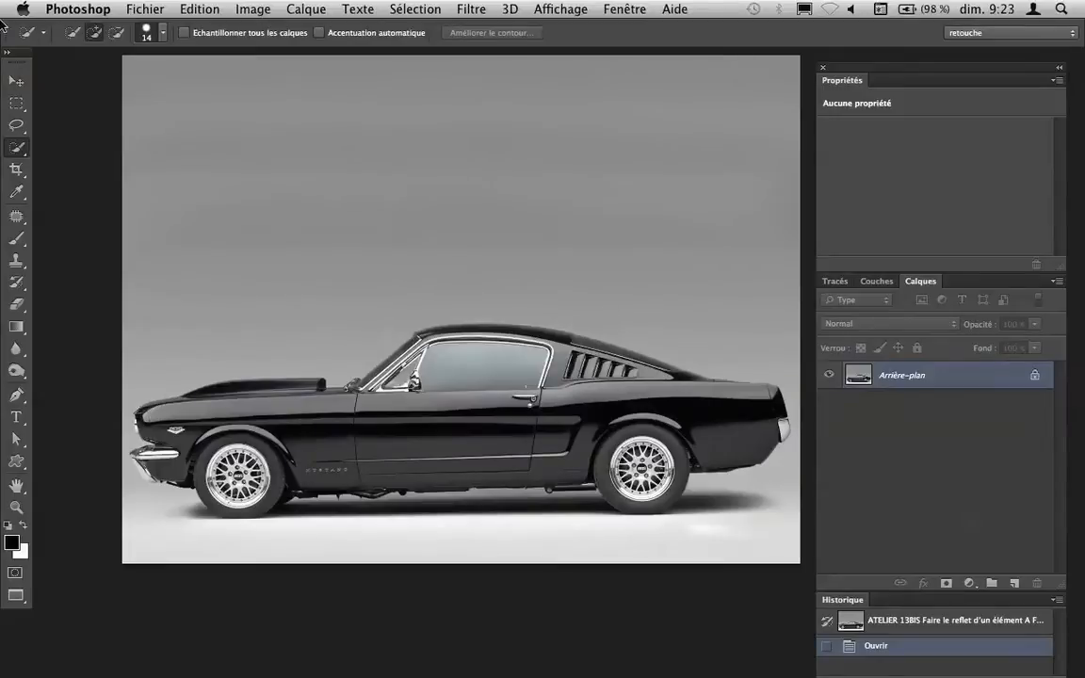
- Select the grey background around the car with the Quick Selection tool at 14 px, leaving the rear light out of the selection
click(163, 35)
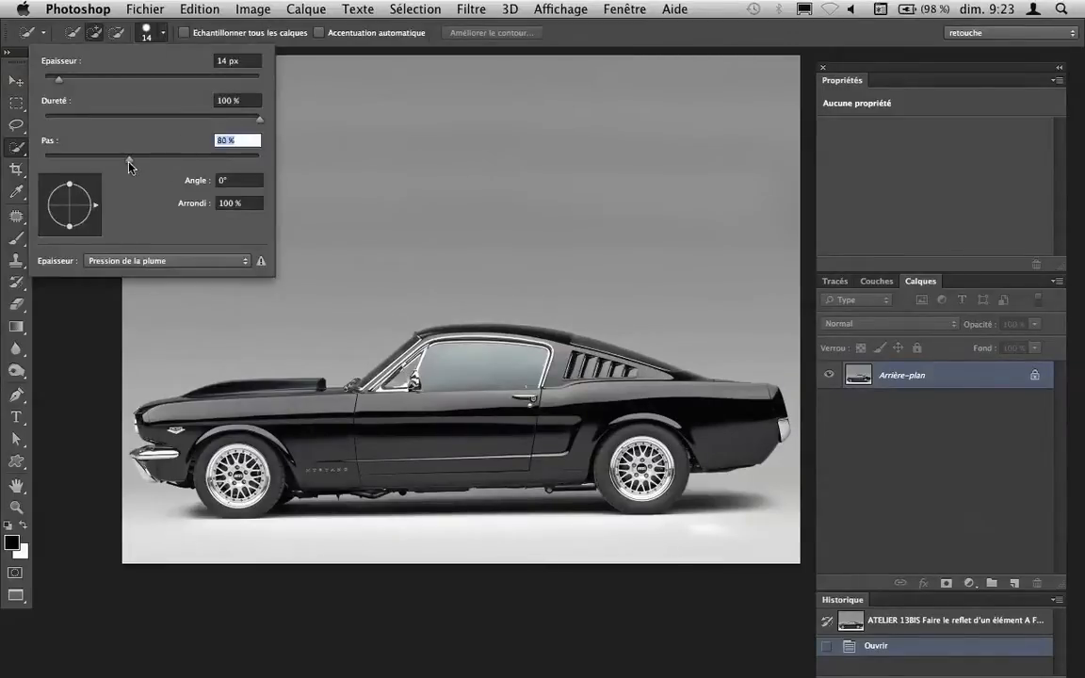
key(Return)
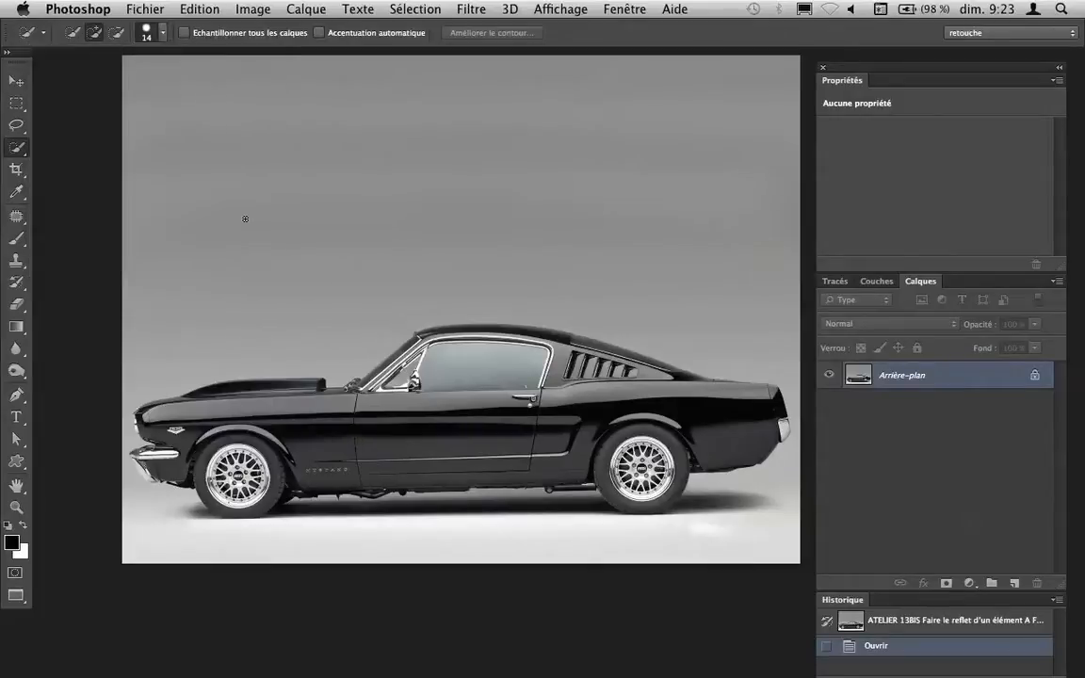
mouse_move(262, 289)
mouse_down()
mouse_move(202, 274)
mouse_move(393, 259)
mouse_move(448, 303)
mouse_move(458, 552)
mouse_move(480, 534)
mouse_move(405, 535)
mouse_move(441, 509)
mouse_move(516, 508)
mouse_up()
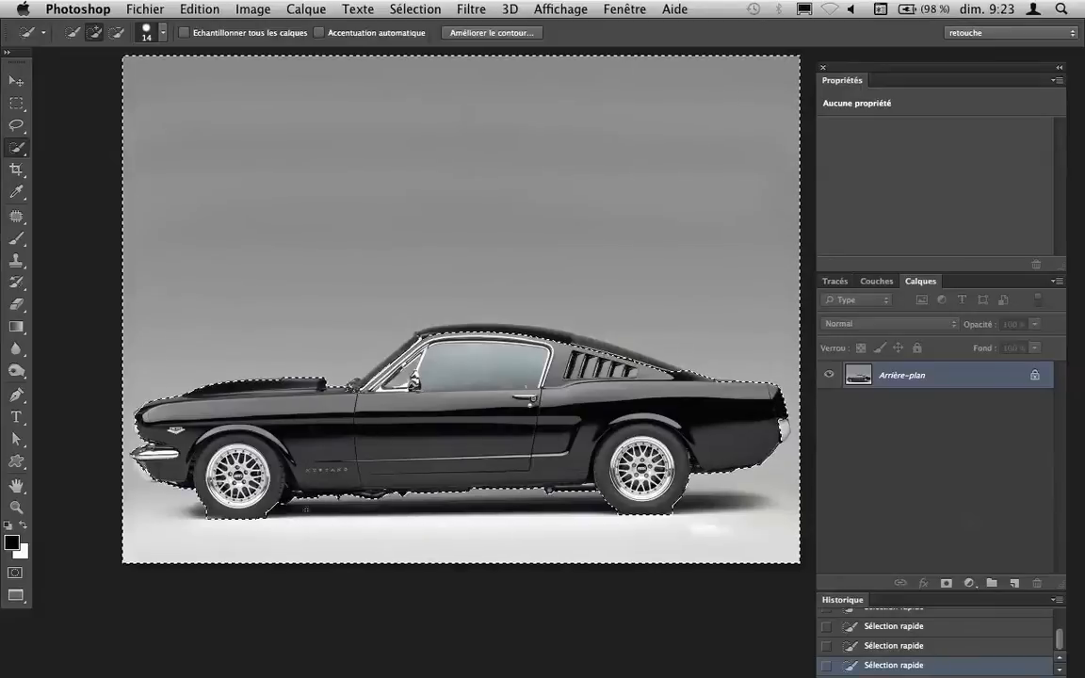
key(alt)
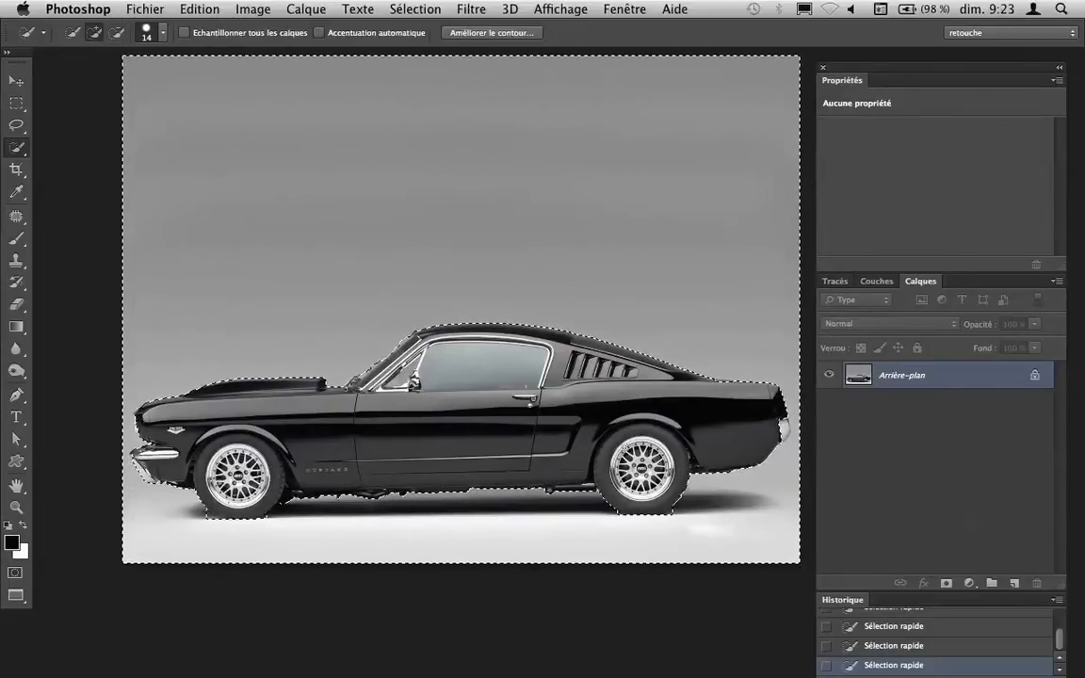
key(alt)
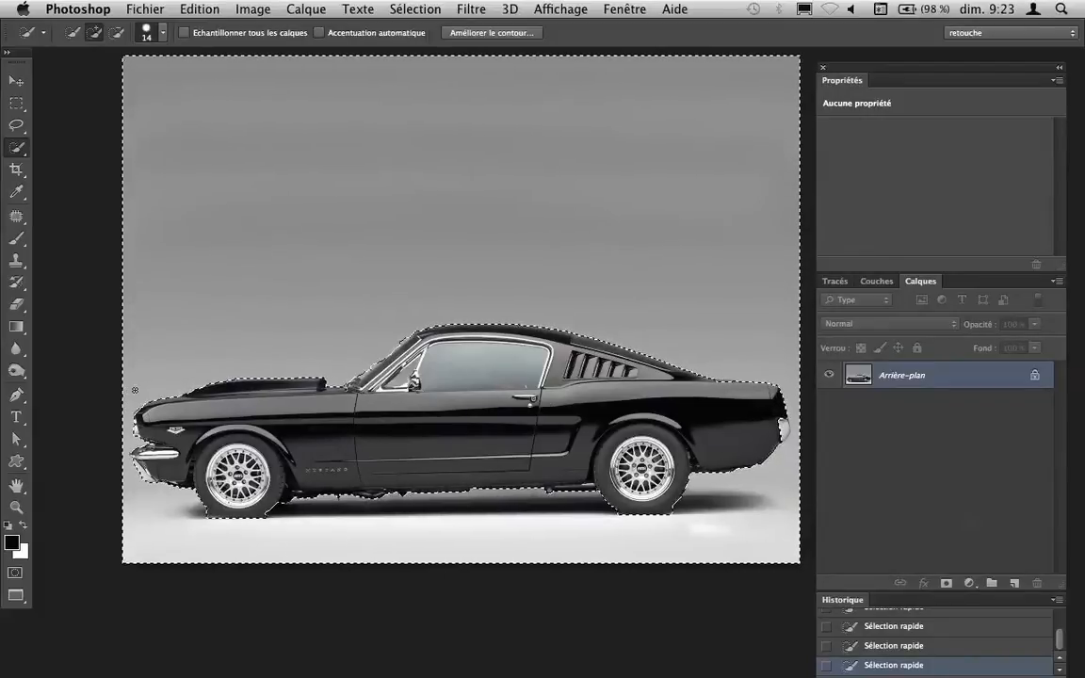
alt+click(783, 428)
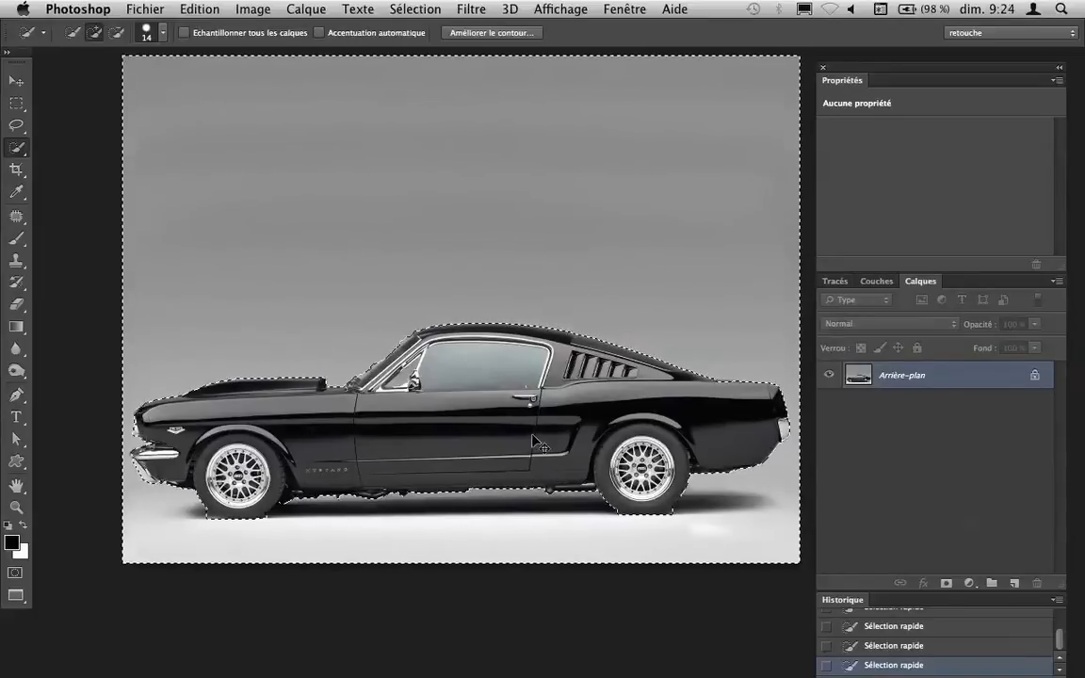
- Invert the selection so it covers the car, and add it as a layer mask to hide the background
key(super+plus)
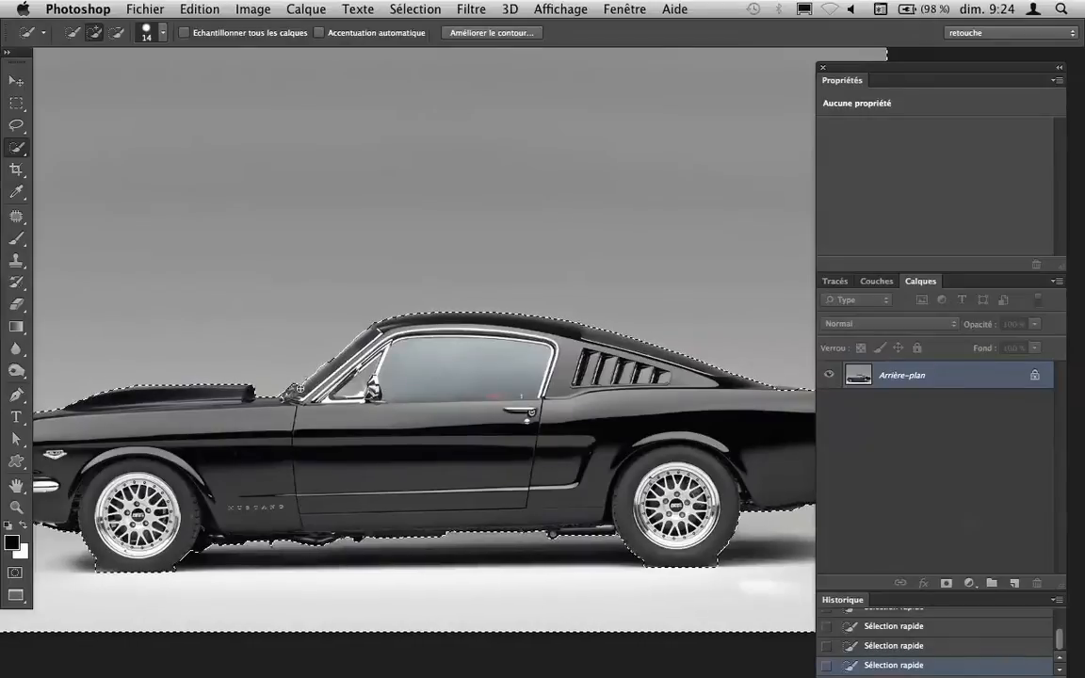
drag(531, 341, 829, 307)
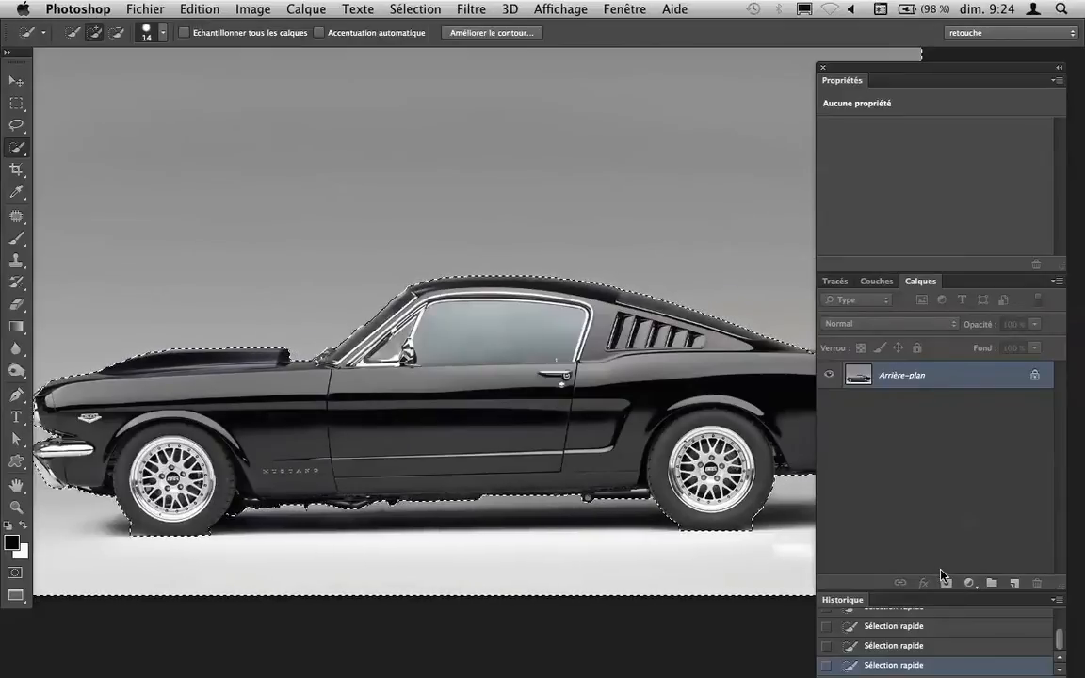
key(super+minus)
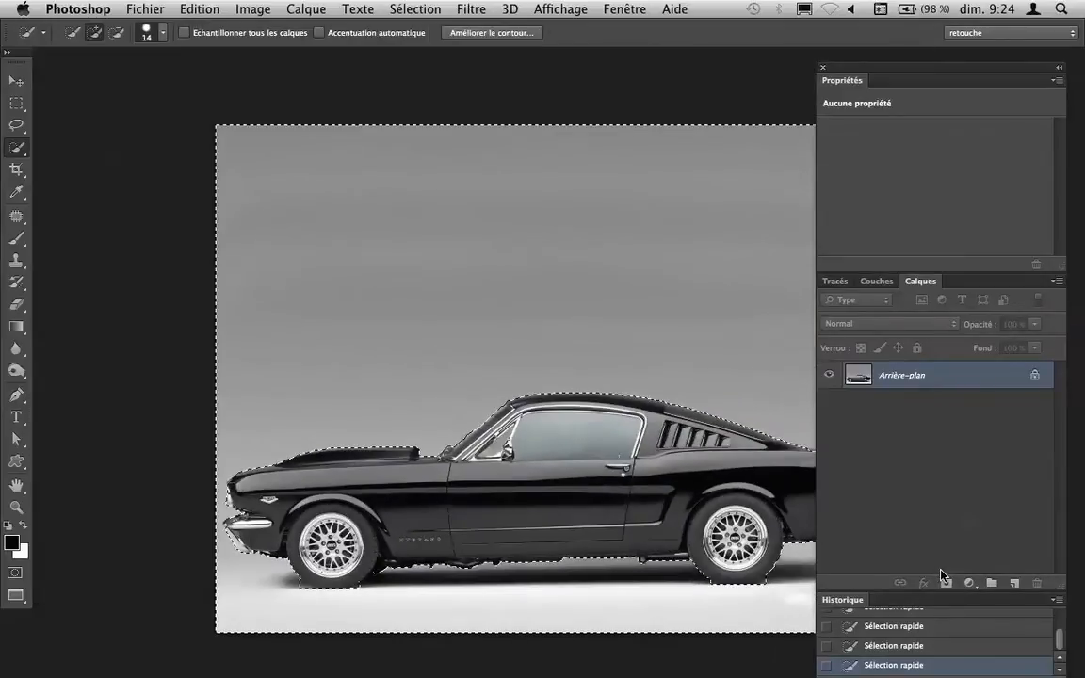
drag(524, 274, 399, 221)
click(416, 8)
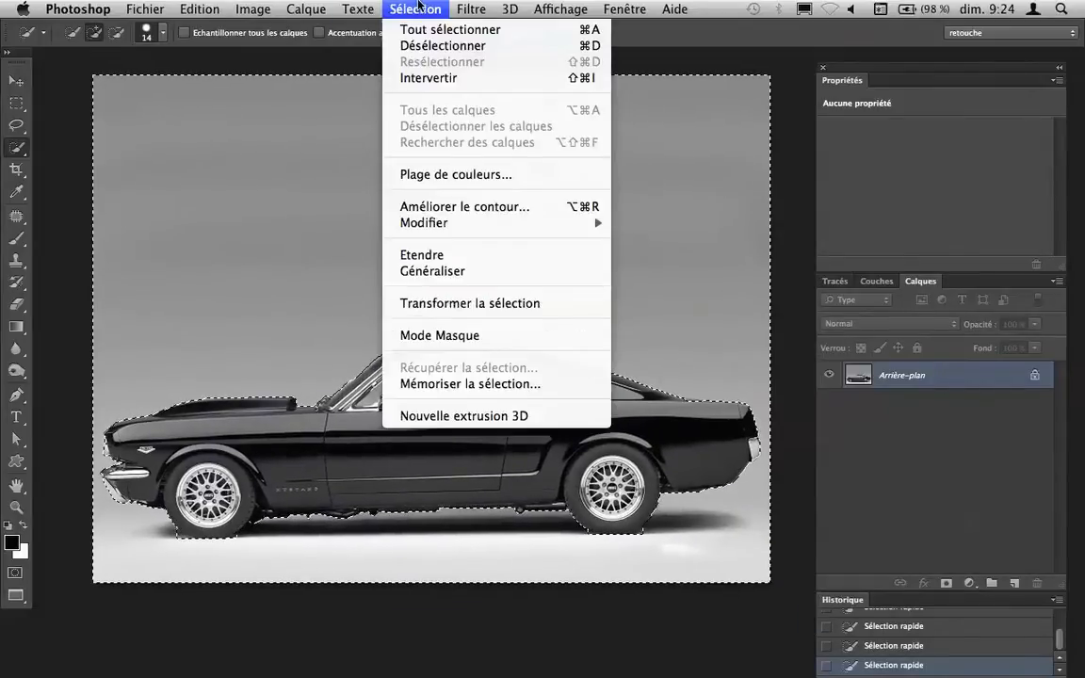
click(426, 78)
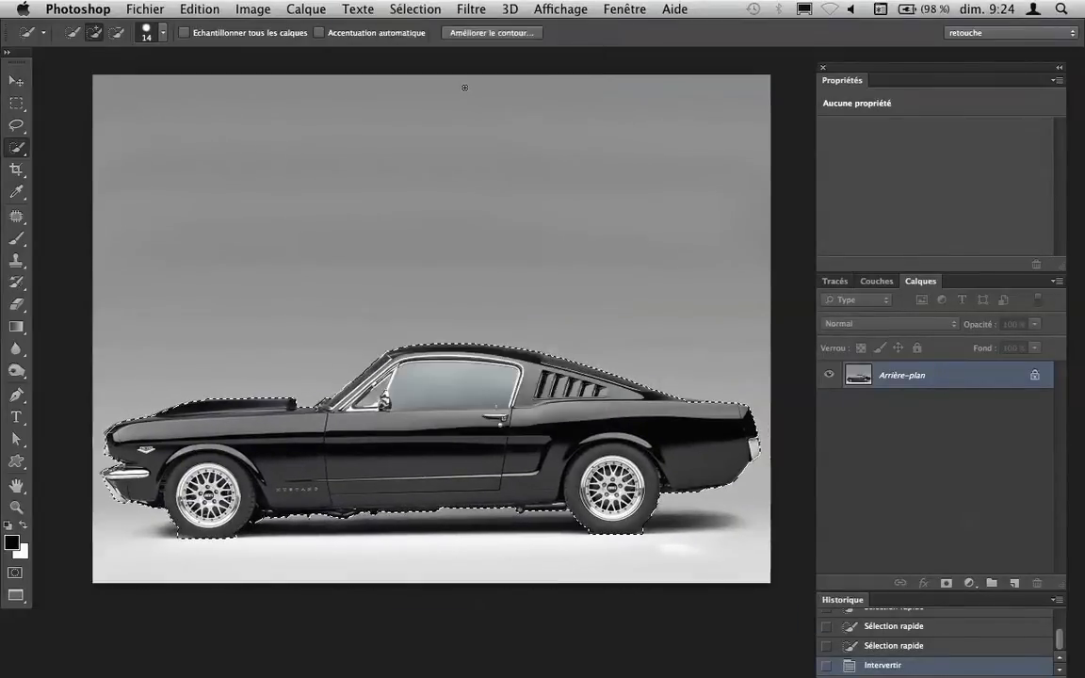
click(946, 584)
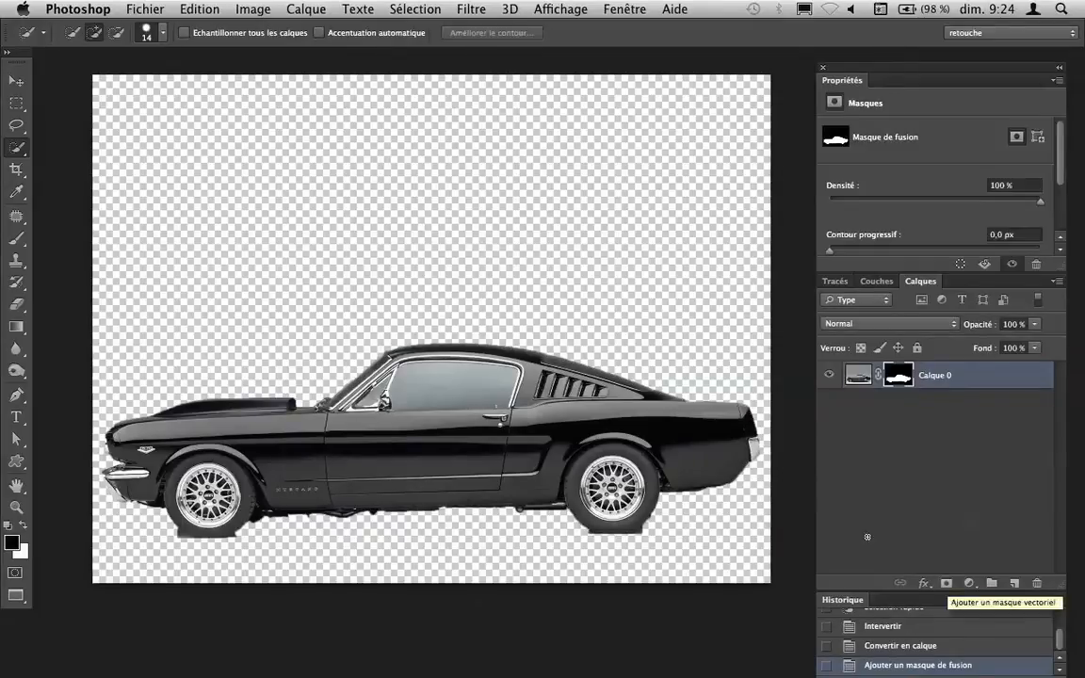
- Scale the masked car layer down slightly with a free transform and move it into the upper half of the canvas
click(15, 83)
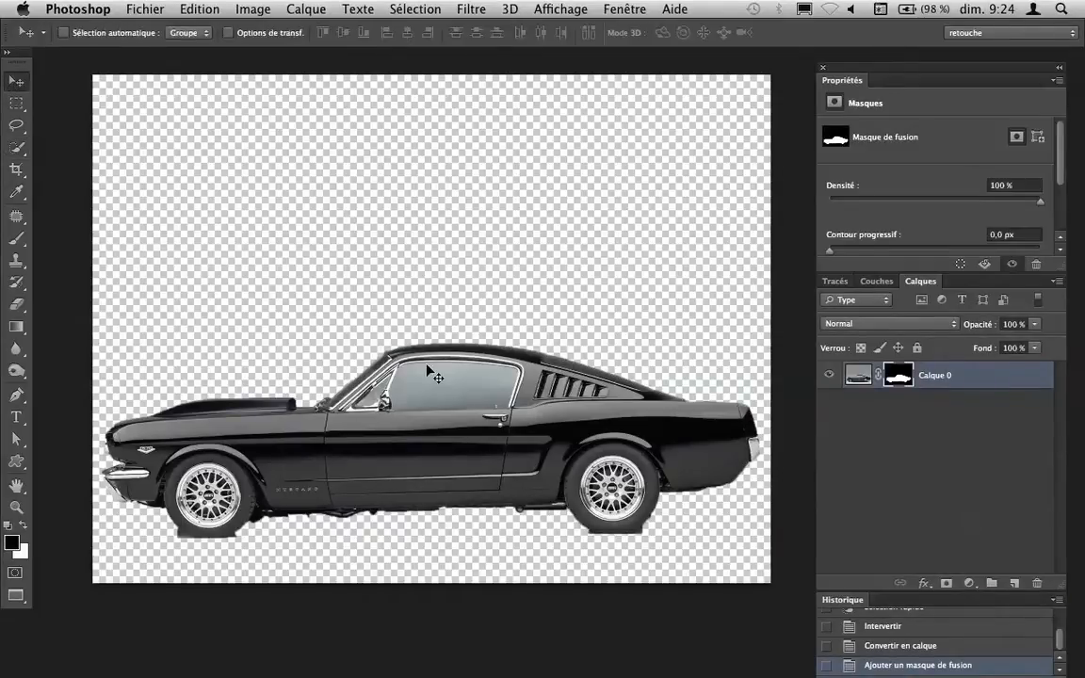
key(super+t)
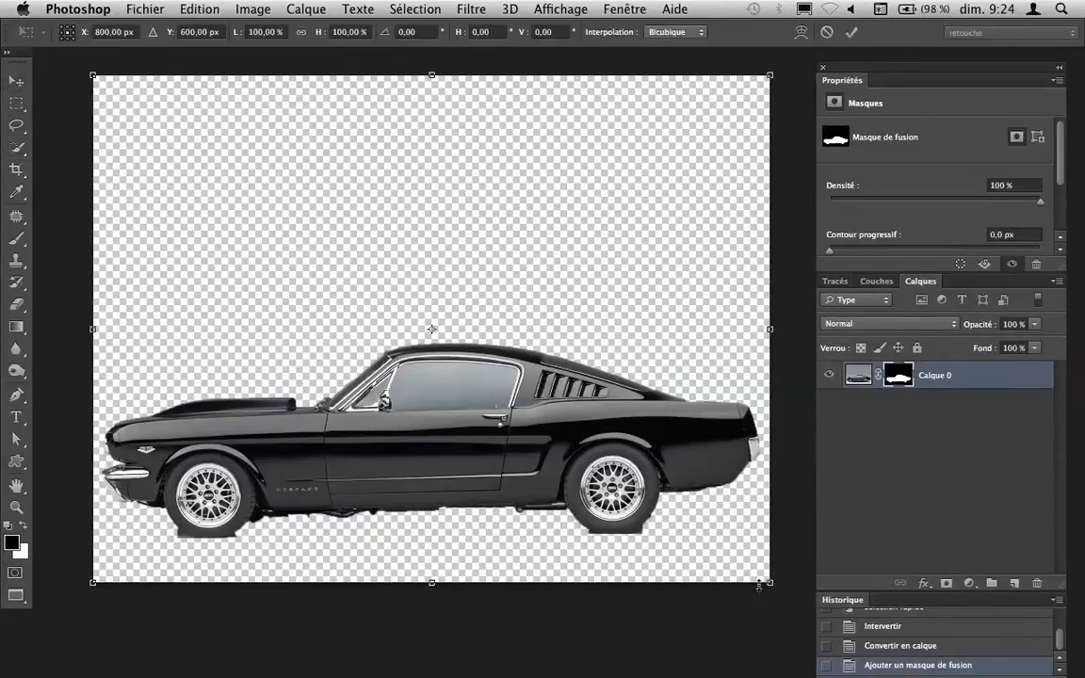
drag(769, 585, 692, 539)
key(Return)
drag(475, 408, 447, 265)
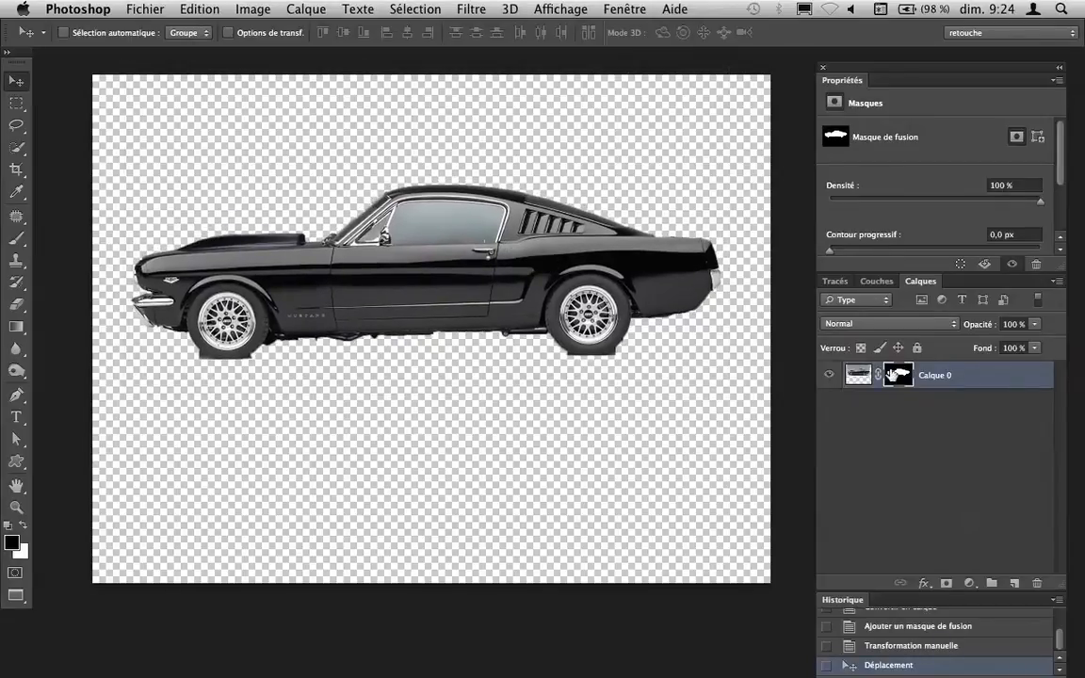
- Round off the square lower edges of both tires by painting black on the layer mask with a 19 px brush
click(16, 239)
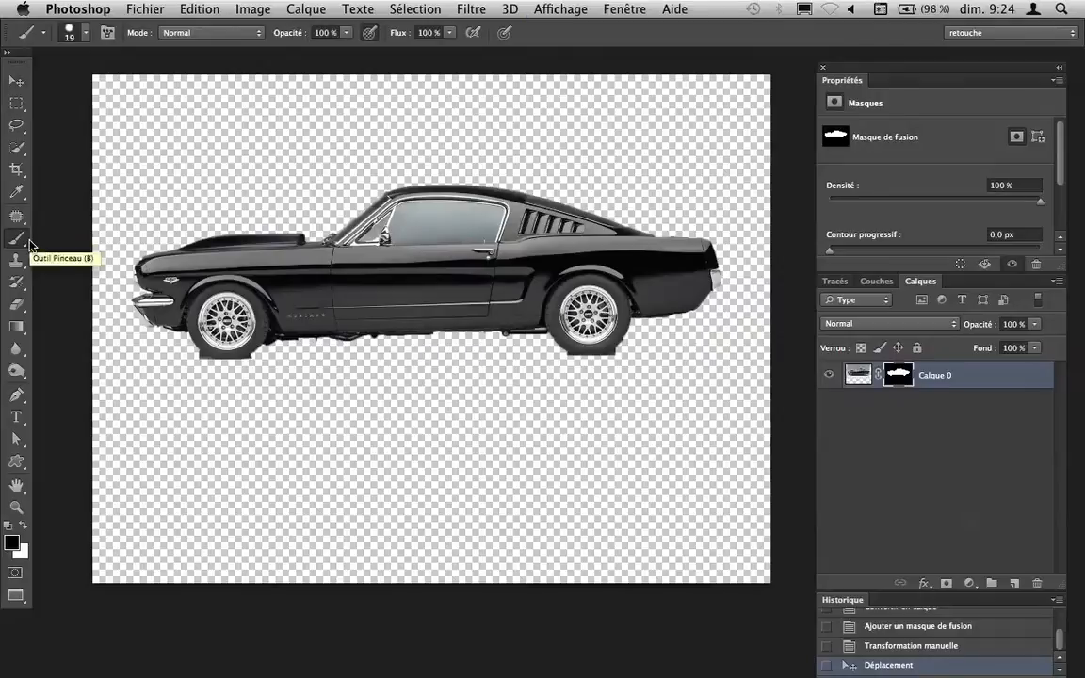
key(super+plus)
key(super+plus)
key(super+plus)
drag(541, 303, 350, 322)
mouse_move(498, 387)
mouse_down()
mouse_move(433, 364)
mouse_move(475, 381)
mouse_move(455, 370)
mouse_up()
drag(623, 386, 644, 374)
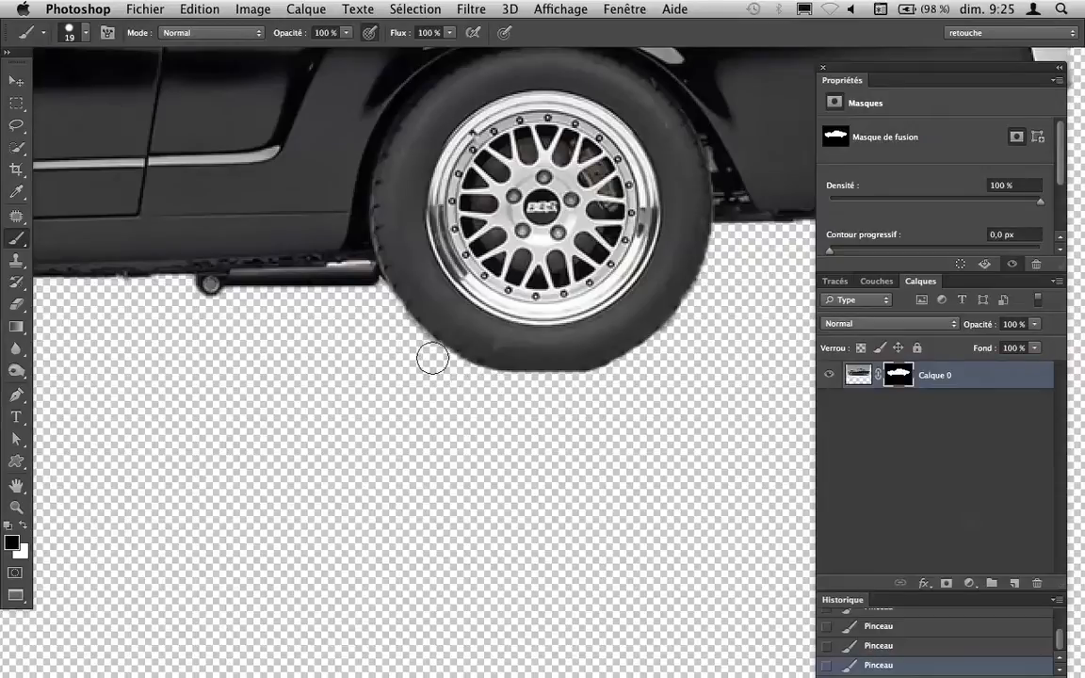
drag(300, 305, 613, 326)
drag(300, 345, 563, 337)
mouse_move(472, 388)
mouse_down()
mouse_move(321, 404)
mouse_move(287, 397)
mouse_move(227, 355)
mouse_move(329, 417)
mouse_move(235, 353)
mouse_up()
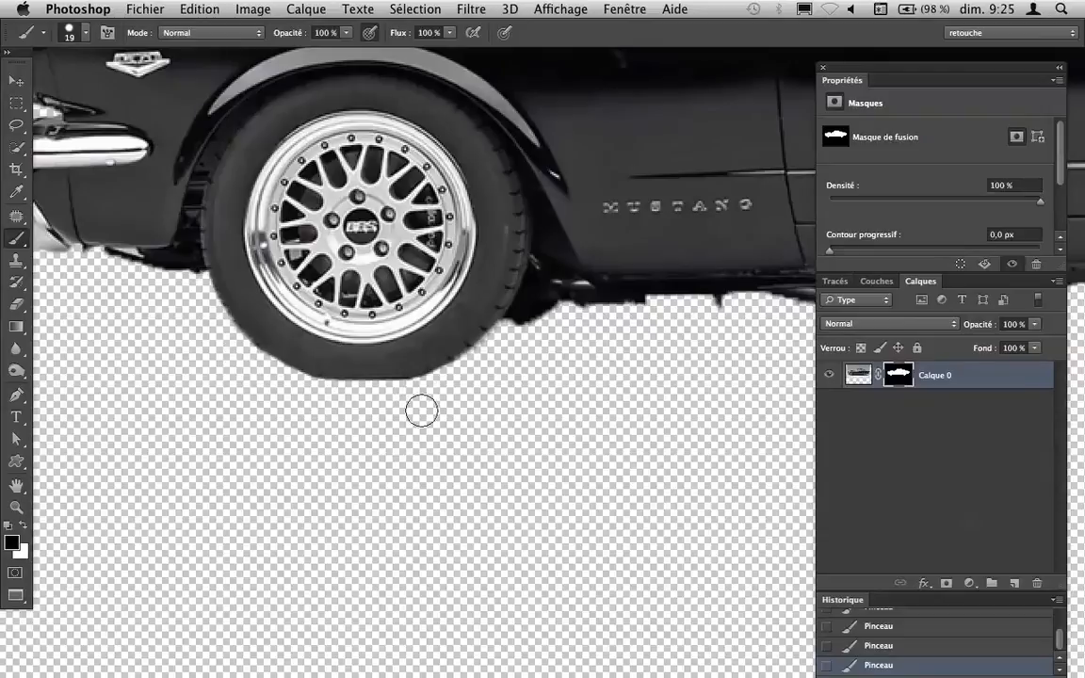
- Examine the edges of the cut-out along the whole car body
key(super+minus)
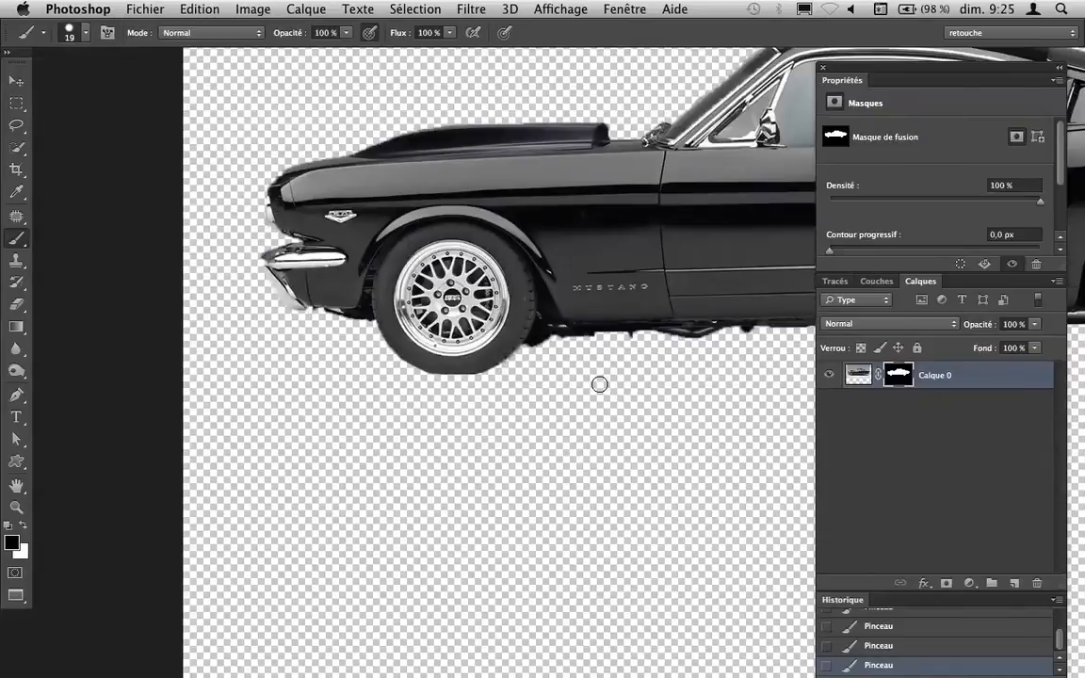
drag(453, 279, 290, 323)
drag(619, 261, 369, 380)
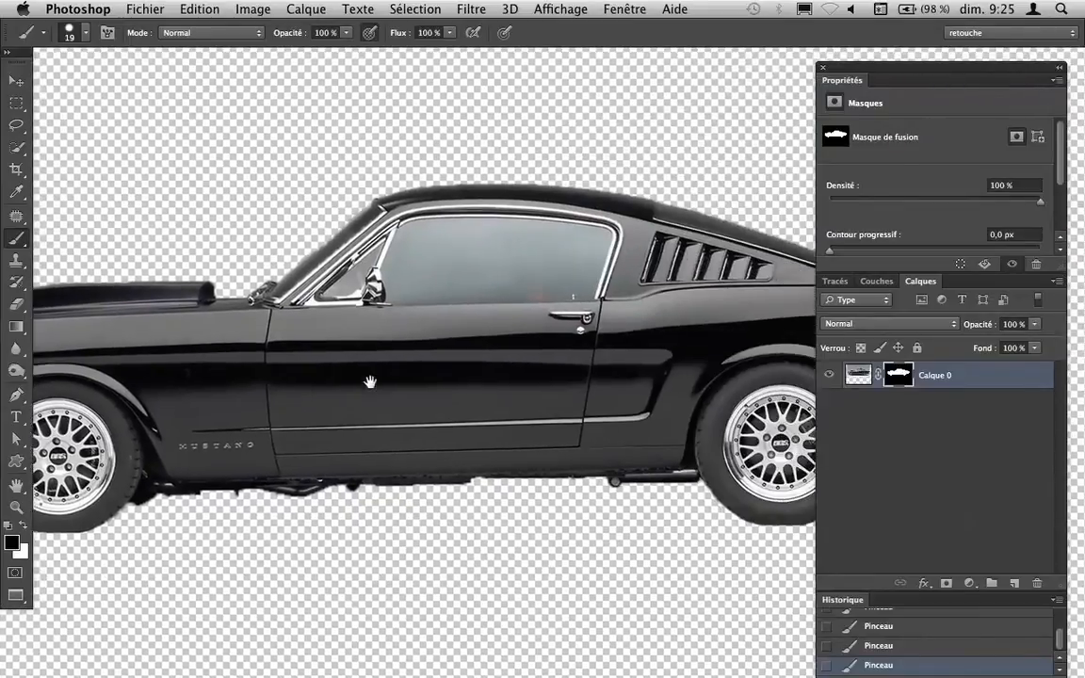
drag(655, 272, 415, 243)
mouse_move(424, 285)
mouse_down()
mouse_move(552, 284)
mouse_move(463, 282)
mouse_up()
key(super+minus)
key(super+minus)
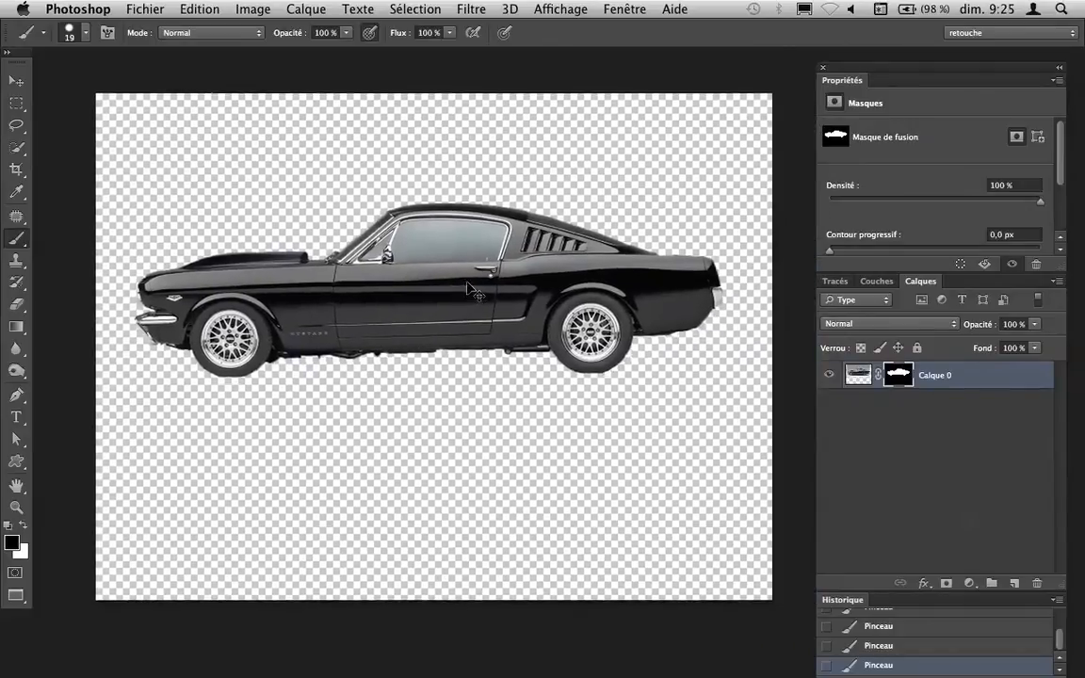
key(super+minus)
- Create a new layer beneath the car layer and fill it with white
click(1015, 585)
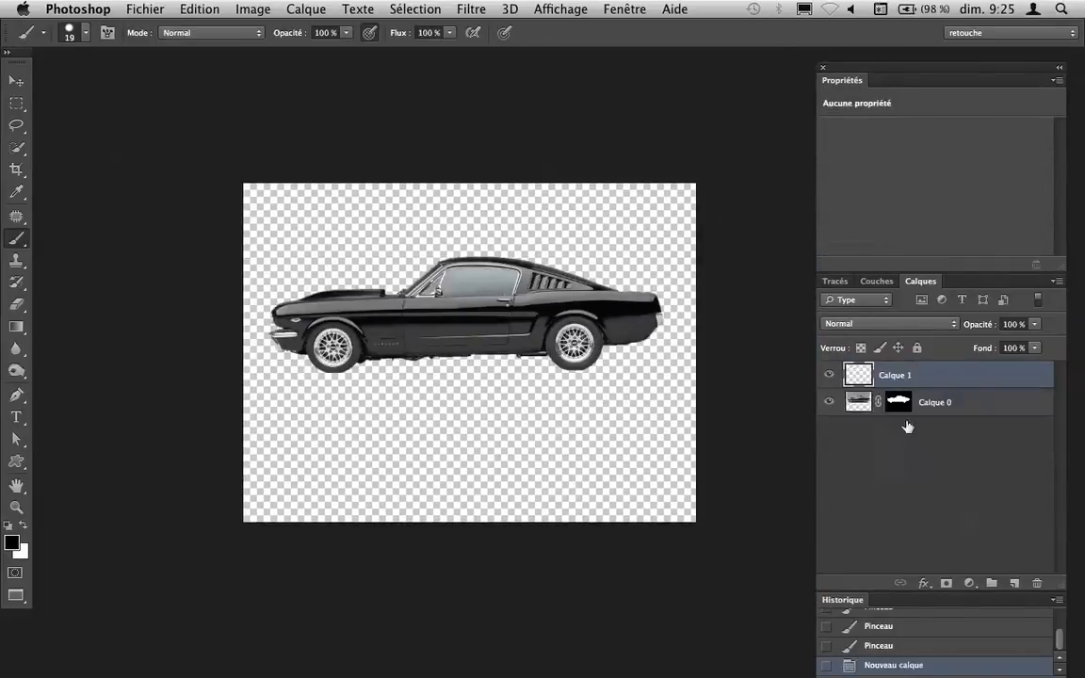
drag(865, 381, 865, 414)
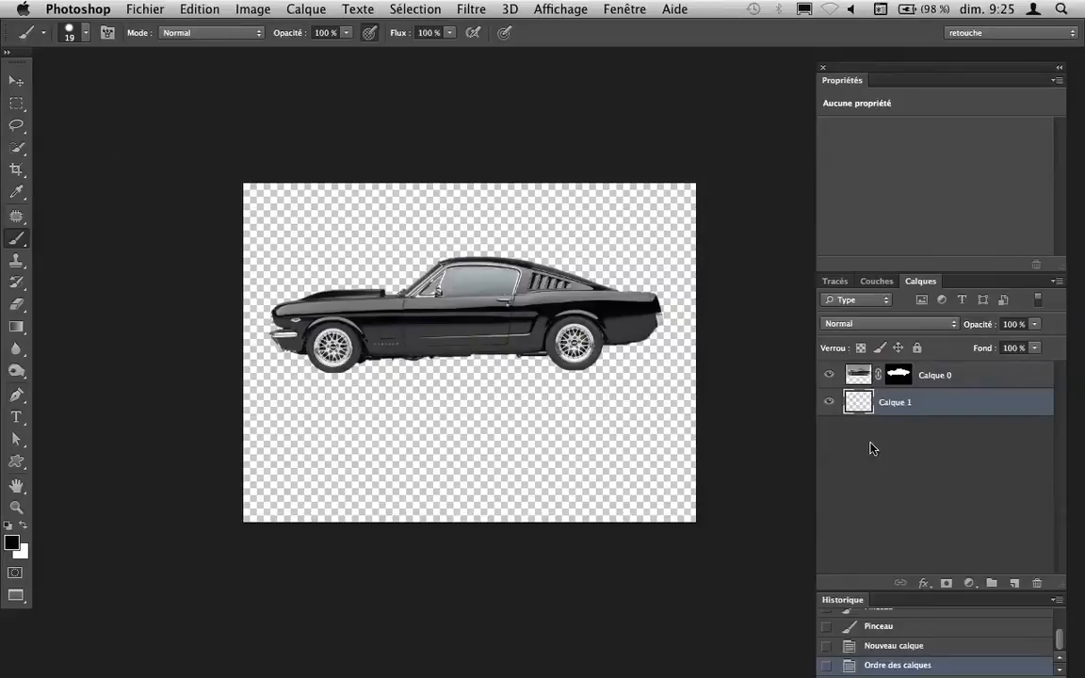
key(super+BackSpace)
- Duplicate the car layer Calque 0 and flip the lower of the two car layers with Symétrie axe horizontal
drag(866, 386, 1016, 581)
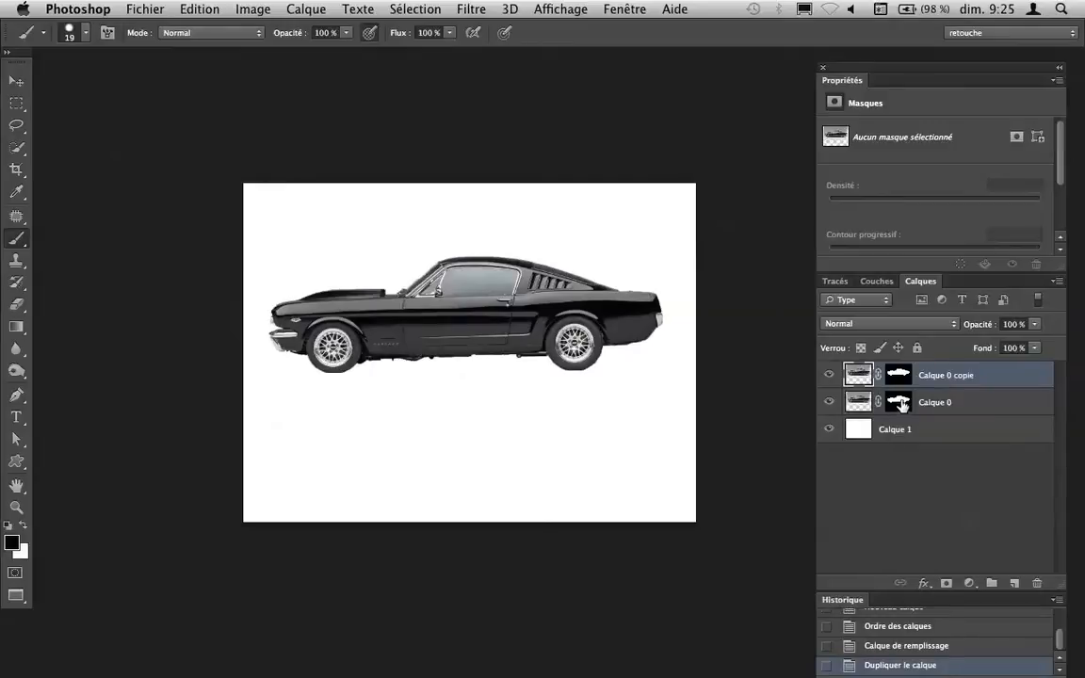
click(853, 404)
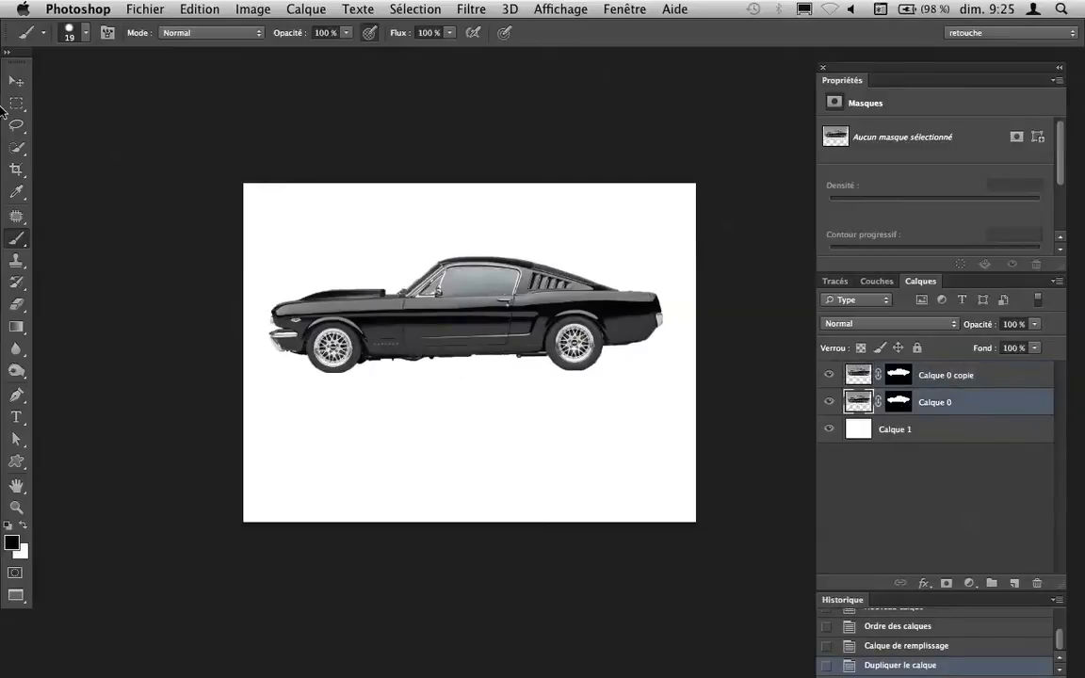
click(149, 9)
mouse_move(199, 8)
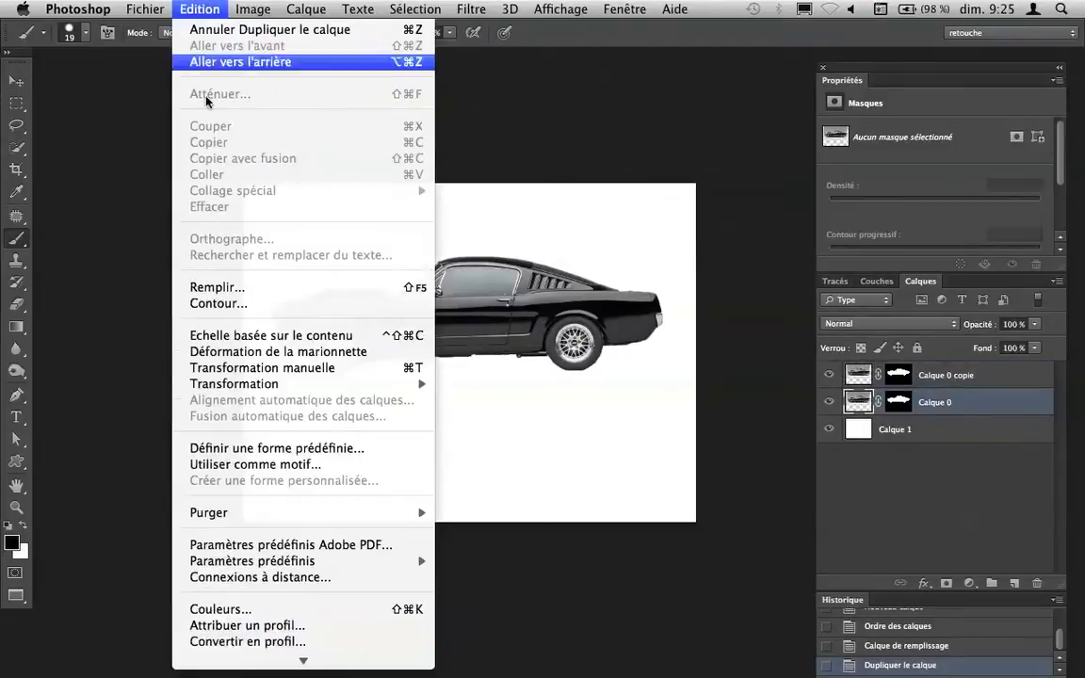
mouse_move(245, 384)
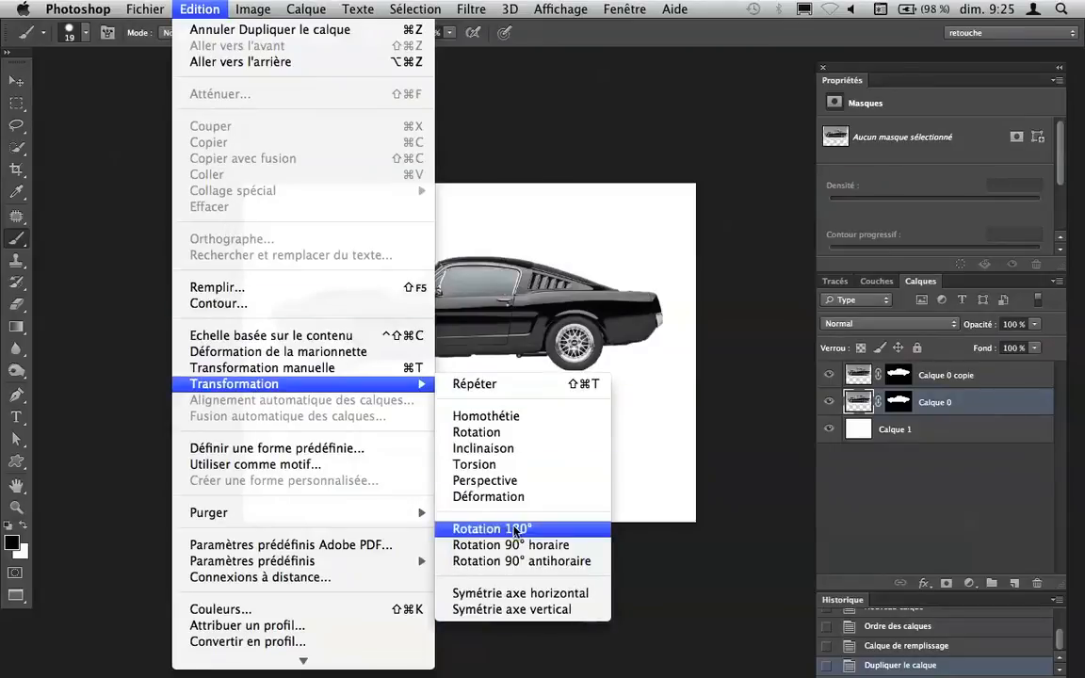
click(552, 593)
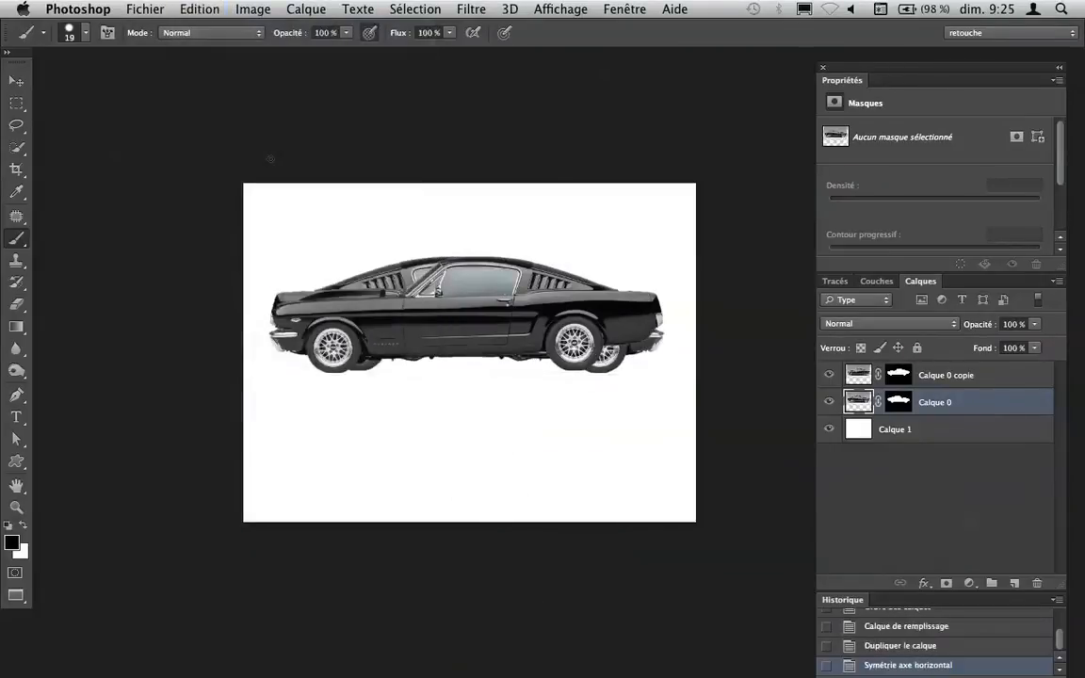
- Rotate the flipped layer Calque 0 by 180° and move it down until its wheels sit just beneath the upright car's wheels
click(199, 9)
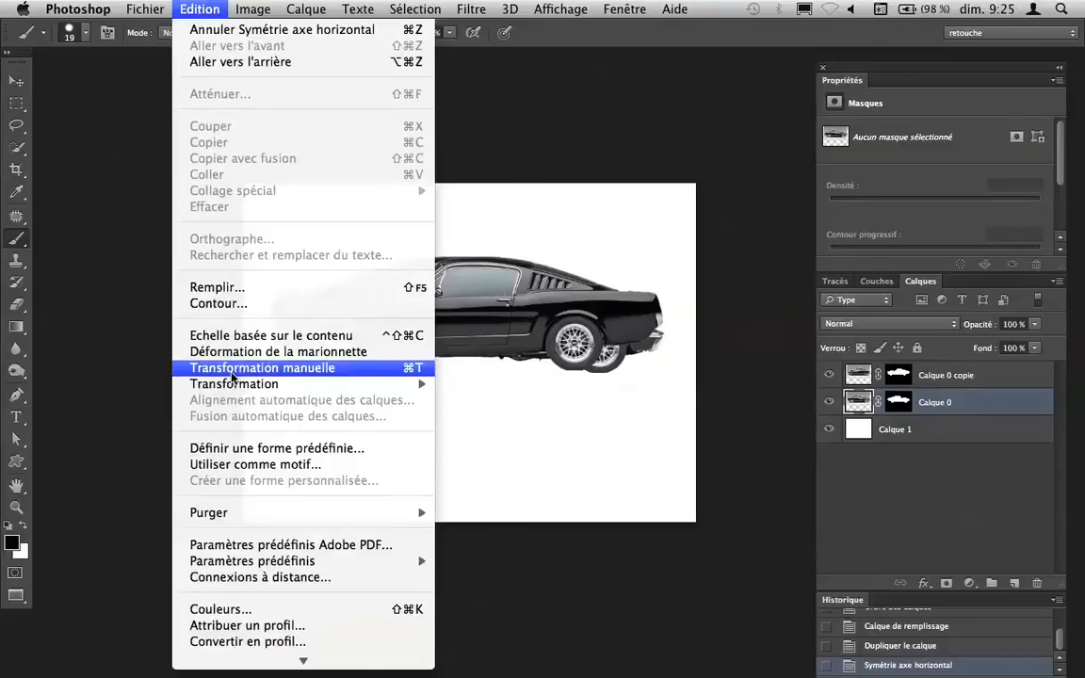
mouse_move(361, 392)
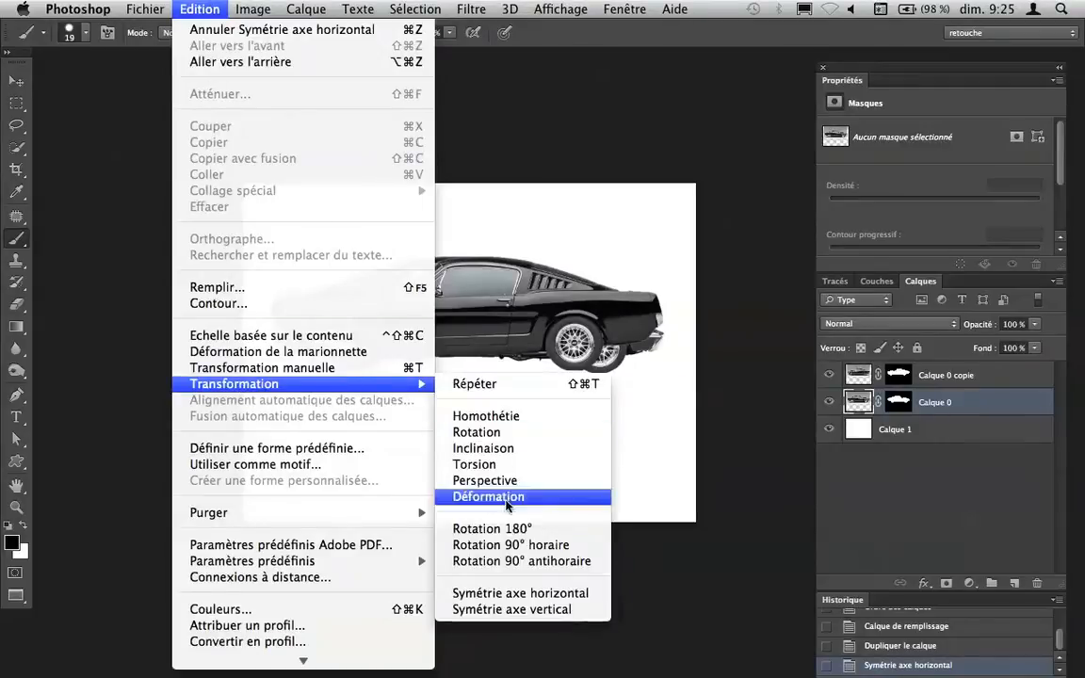
click(492, 529)
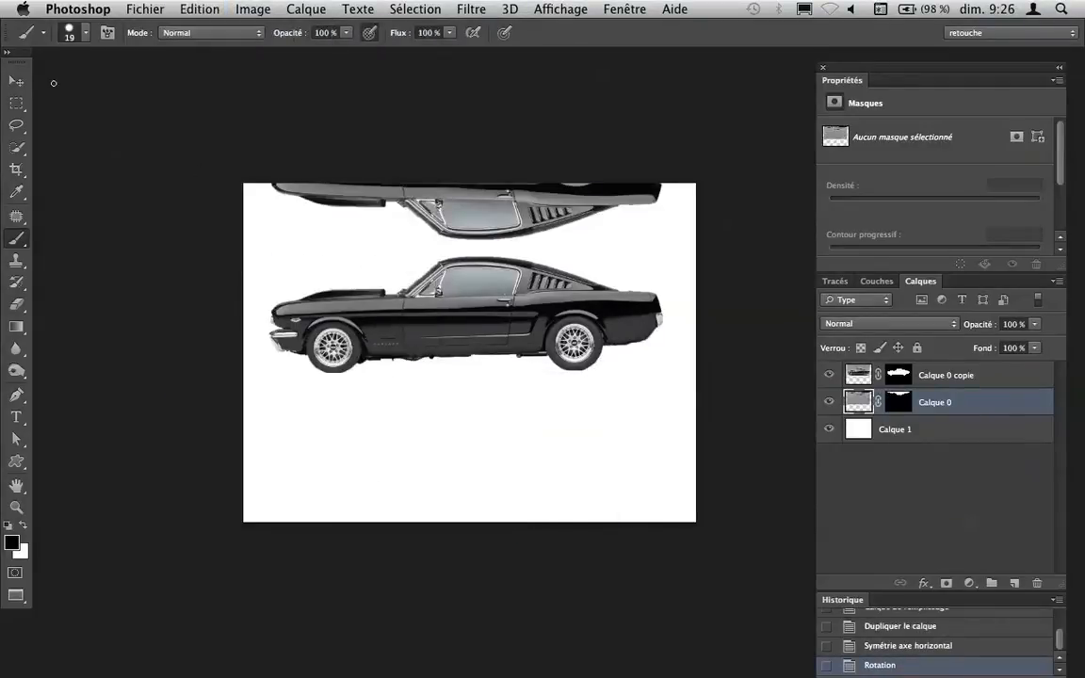
click(15, 84)
drag(482, 216, 475, 443)
drag(475, 453, 475, 465)
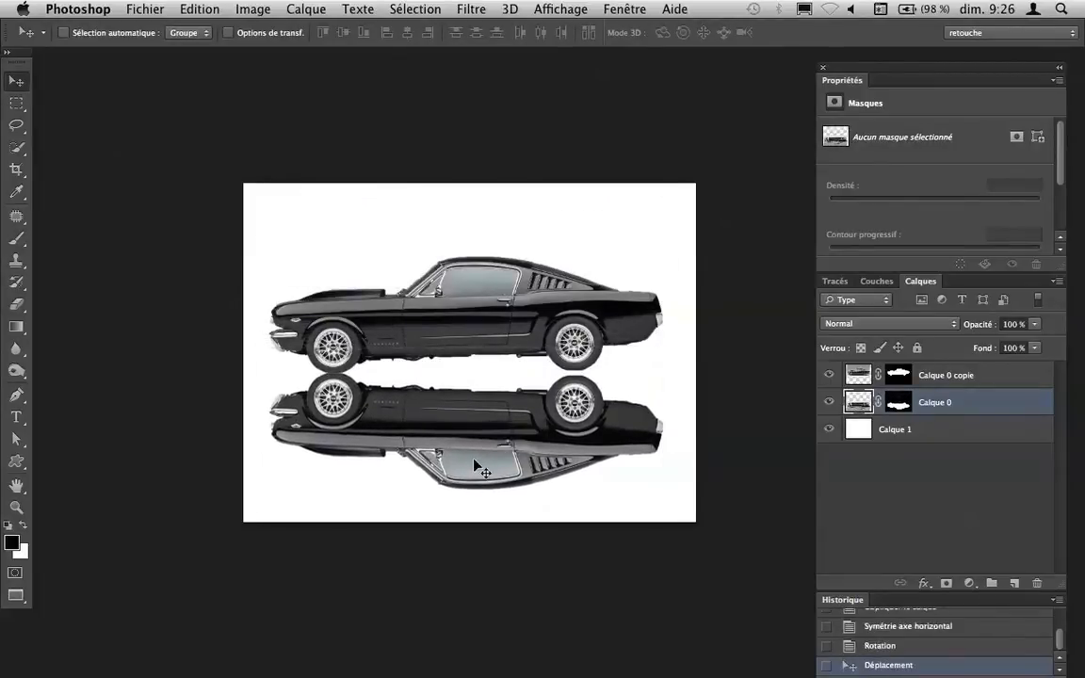
- Rotate the reflection slightly counter-clockwise with a free transform and shift it so its tires line up with the car's tires
key(super+t)
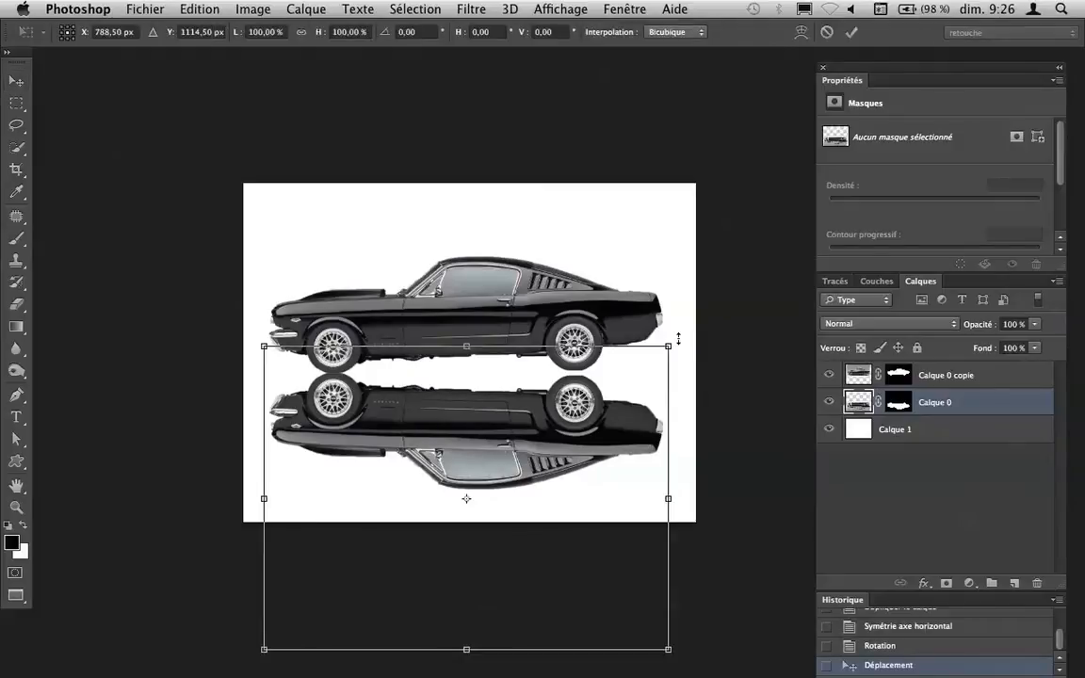
drag(686, 339, 690, 333)
key(Return)
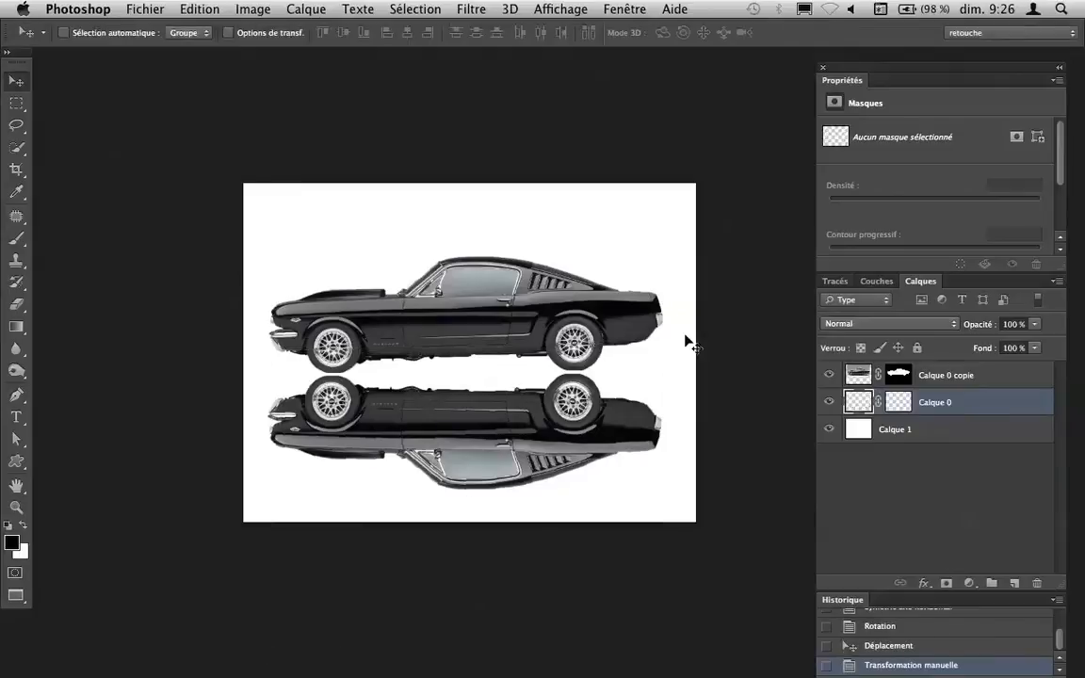
drag(497, 435, 492, 434)
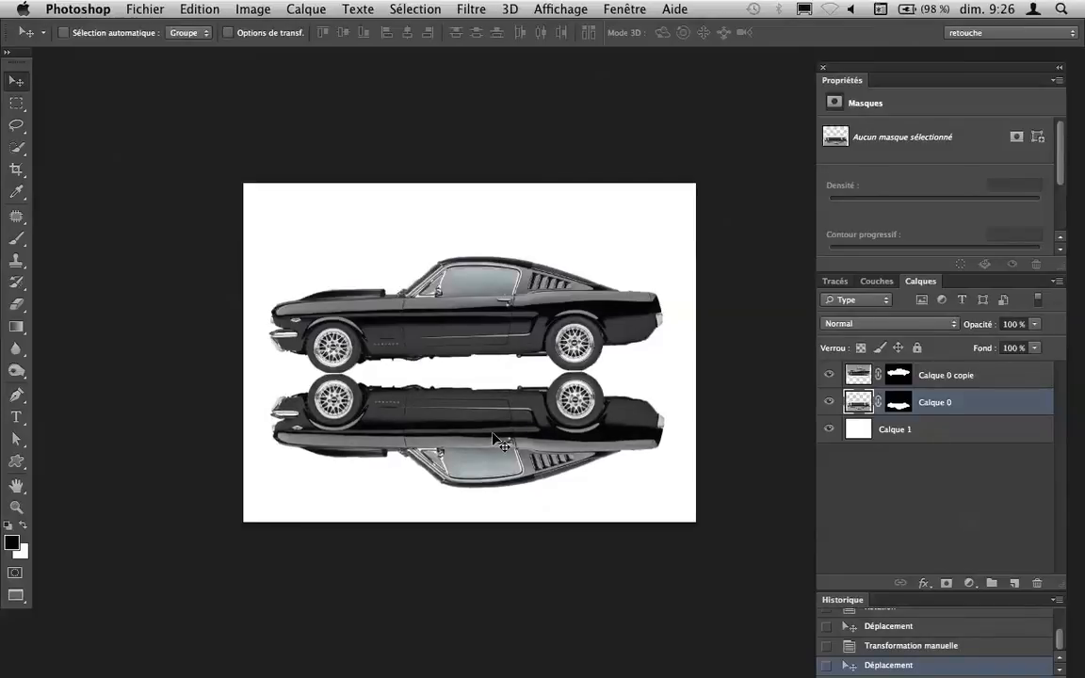
- Apply the existing layer mask to Calque 0 and add a new blank layer mask to it
click(829, 403)
click(829, 403)
drag(898, 405, 1036, 583)
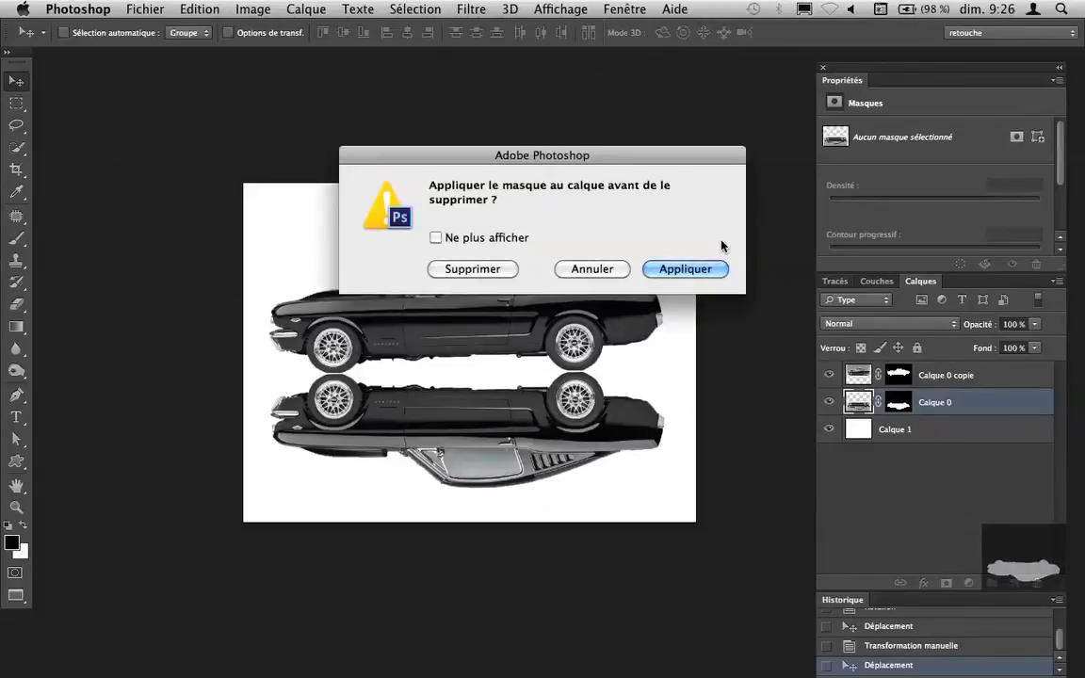
click(706, 269)
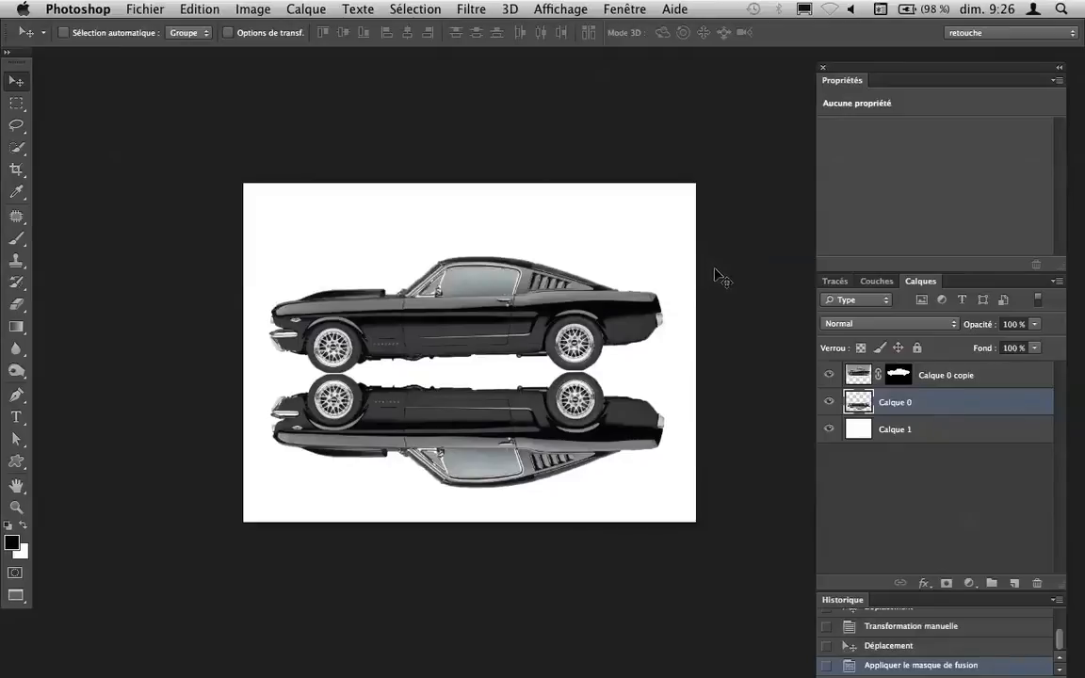
click(946, 582)
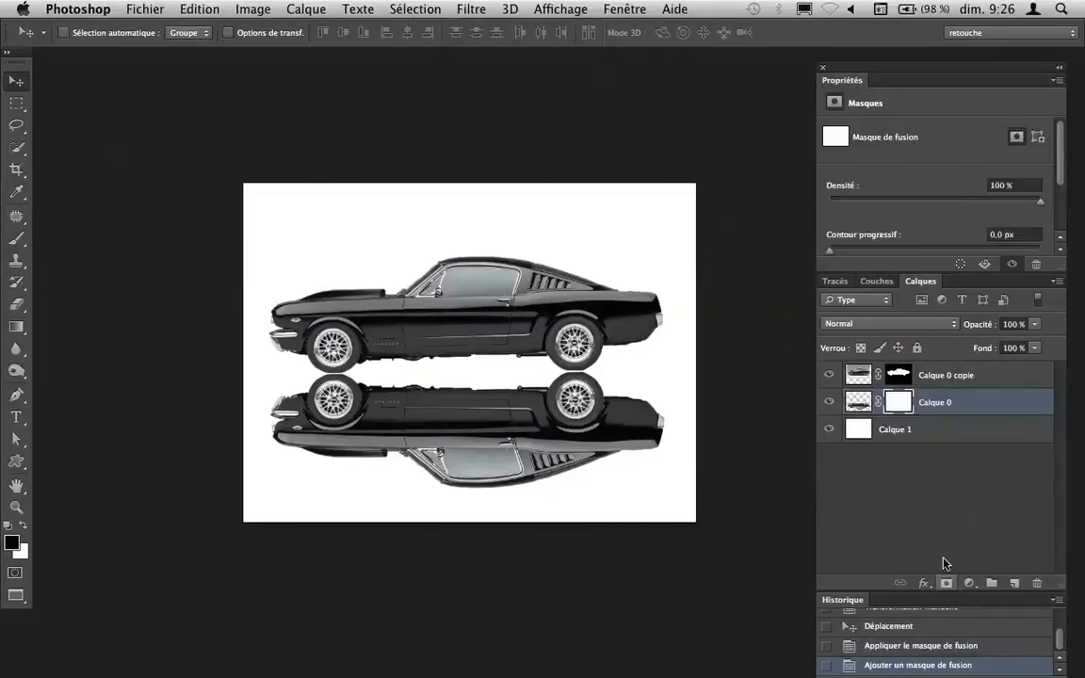
- Fade the reflection with a linear Premier plan -> arrière-plan gradient on Calque 0's mask, drawn from below the reflection up to the car's roof
click(18, 327)
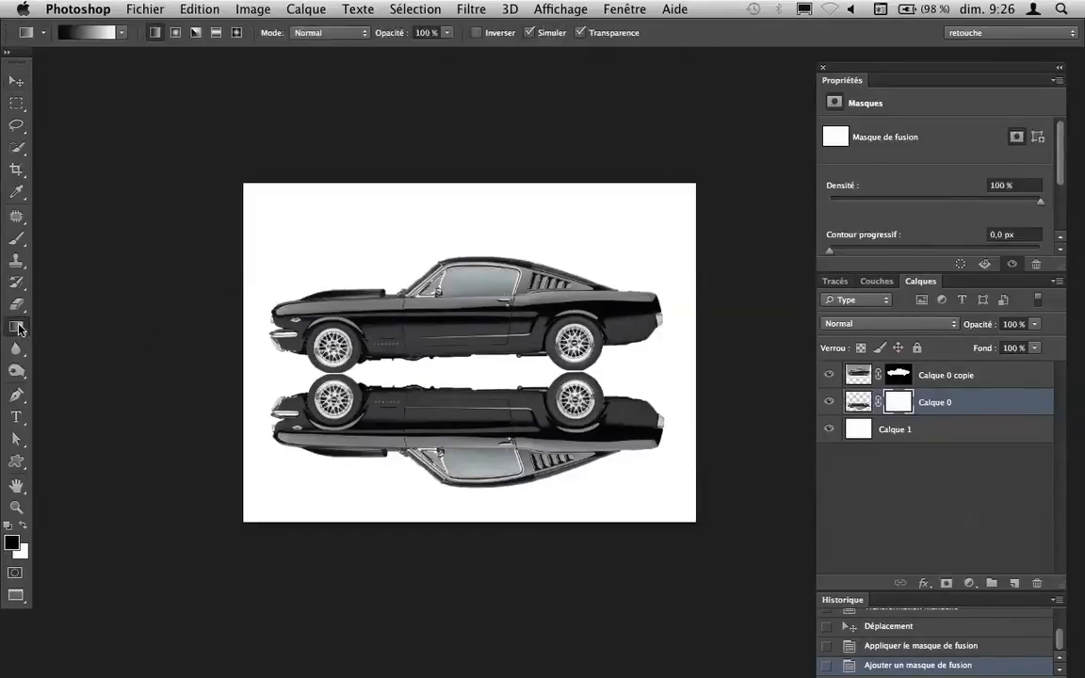
click(67, 32)
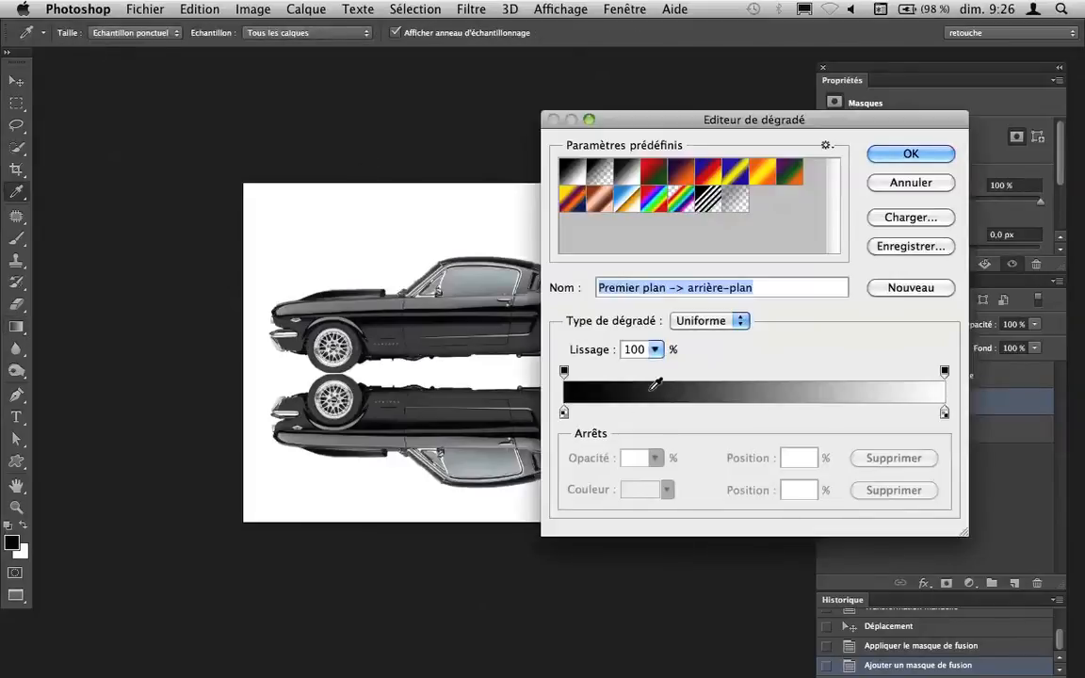
click(933, 156)
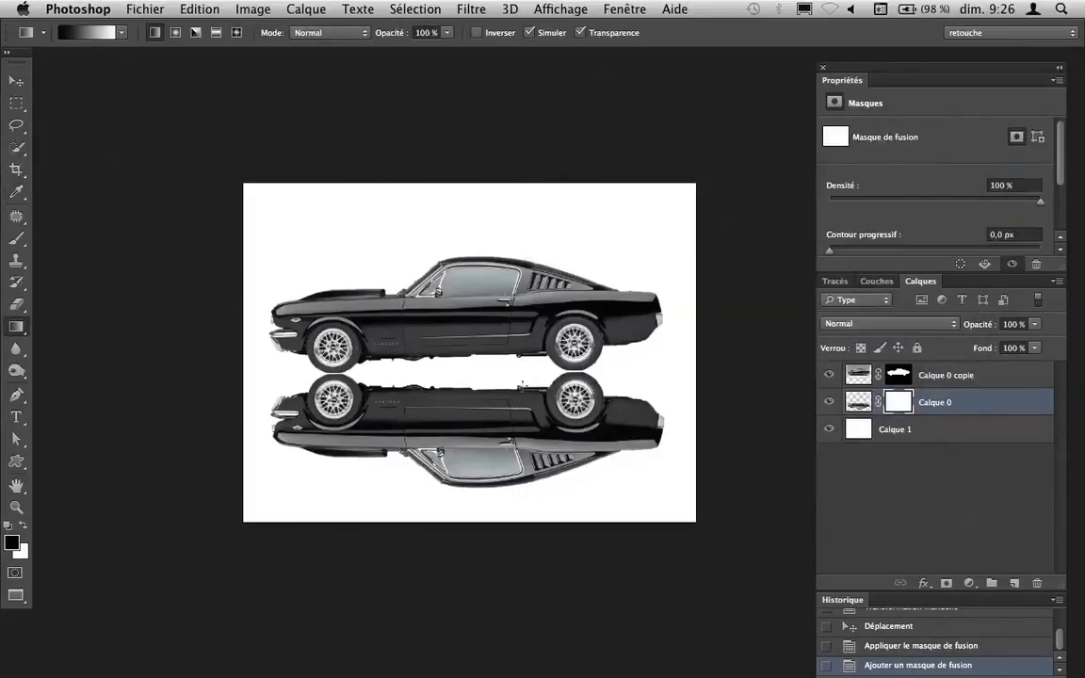
drag(482, 529, 485, 403)
drag(476, 537, 482, 367)
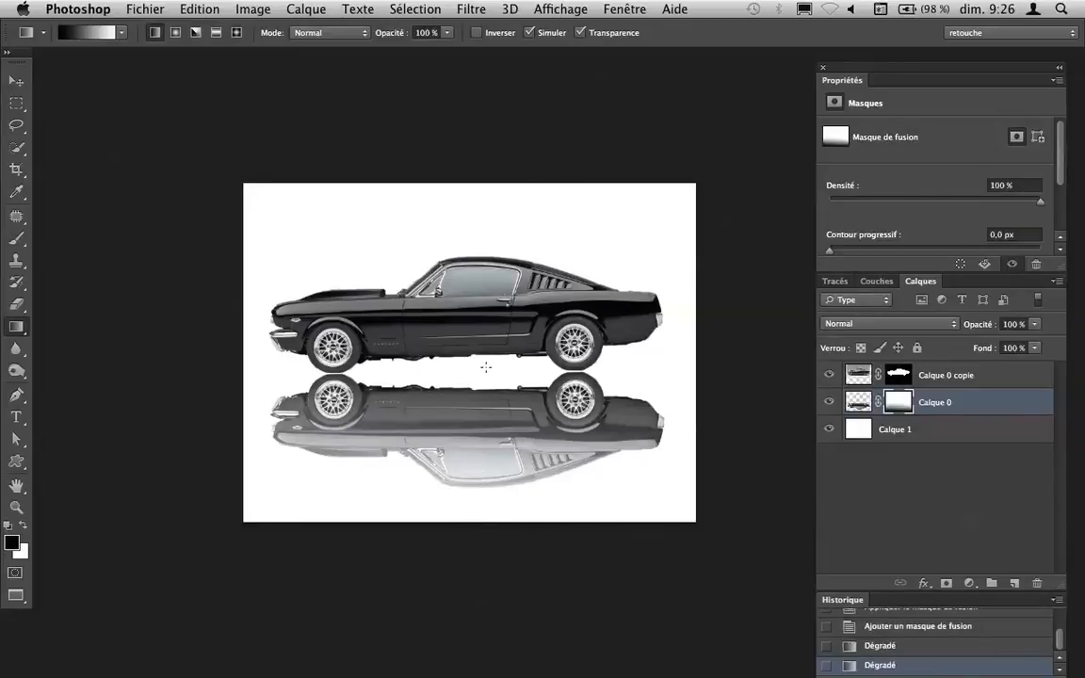
drag(492, 521, 492, 377)
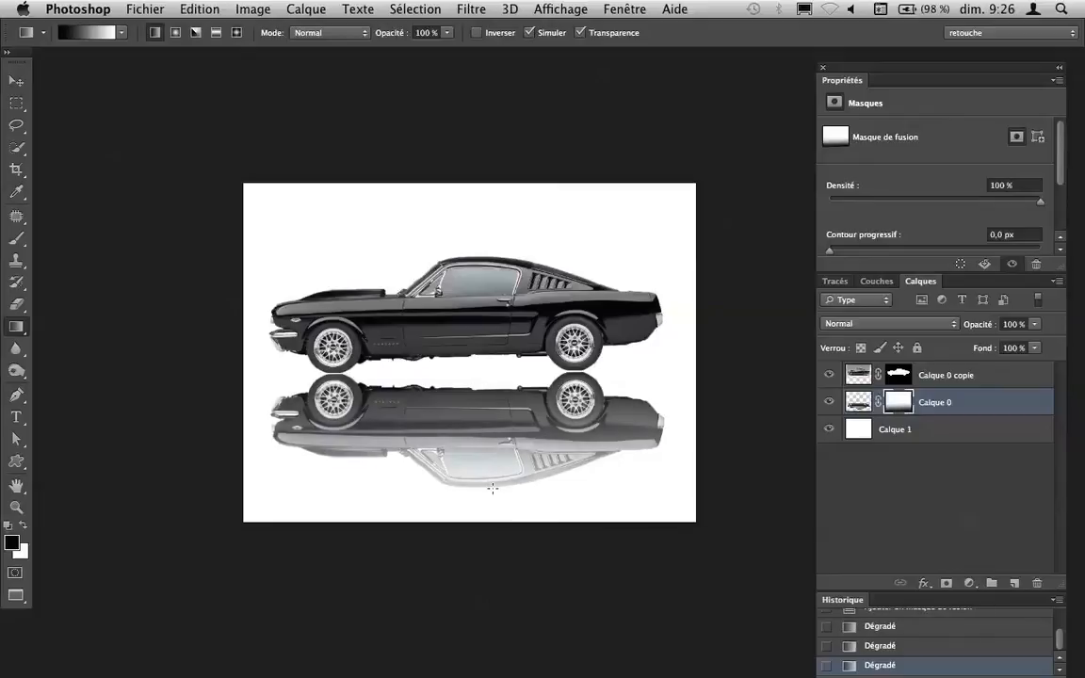
drag(400, 515, 435, 266)
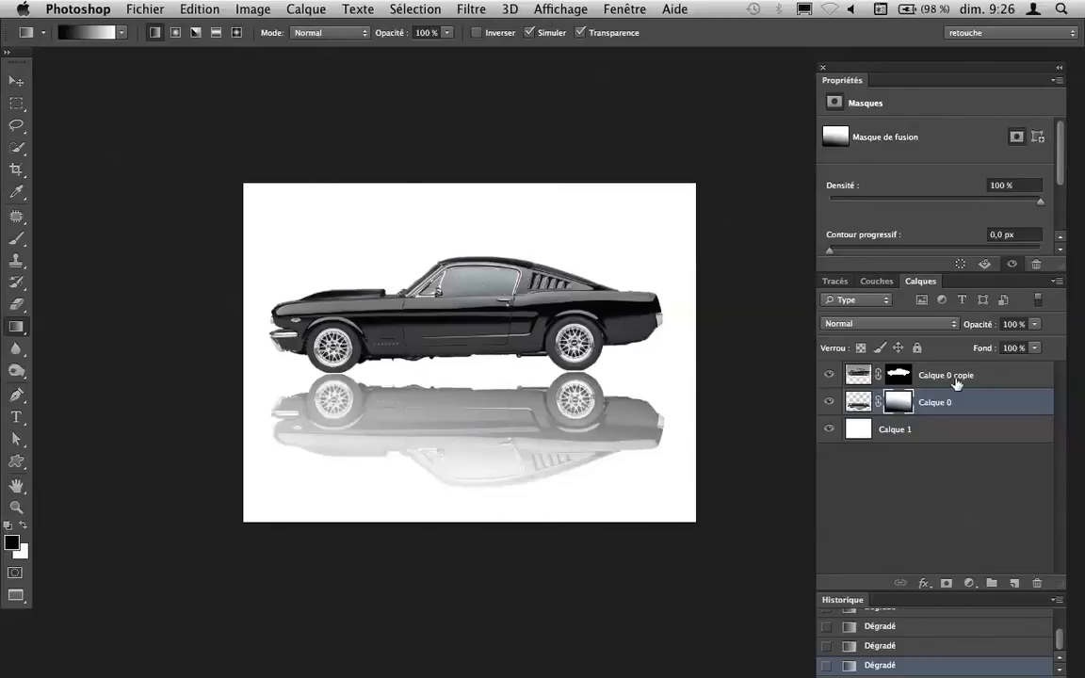
- Check the gap between the tires in full-screen view and nudge the reflection image on Calque 0 slightly upward, closer to the car
click(16, 81)
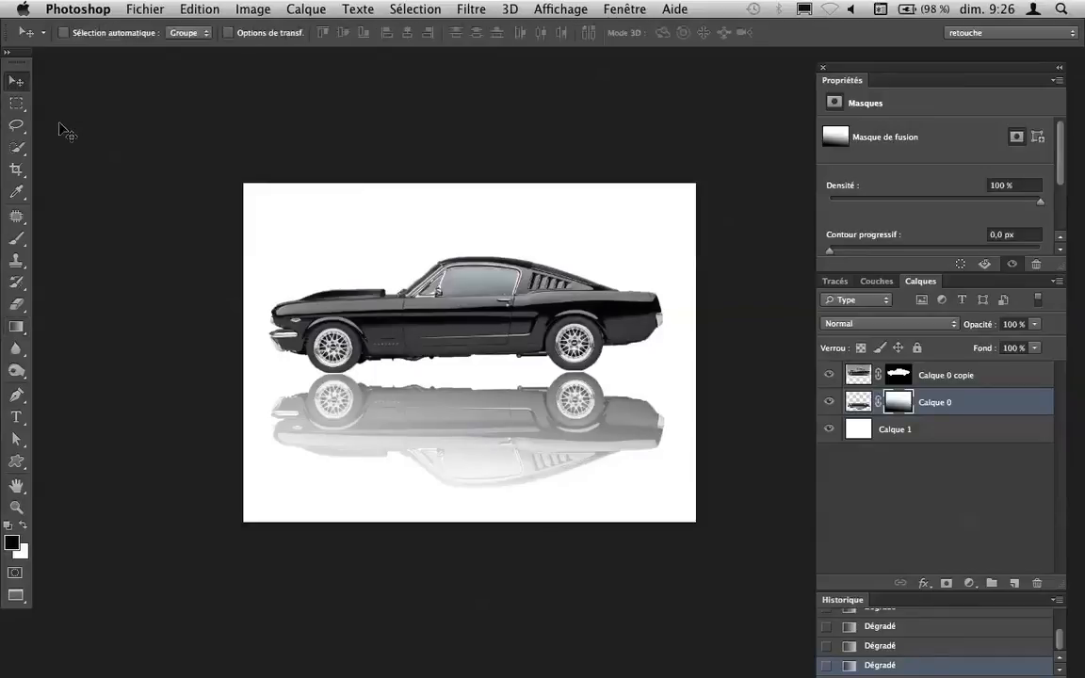
key(f)
key(f)
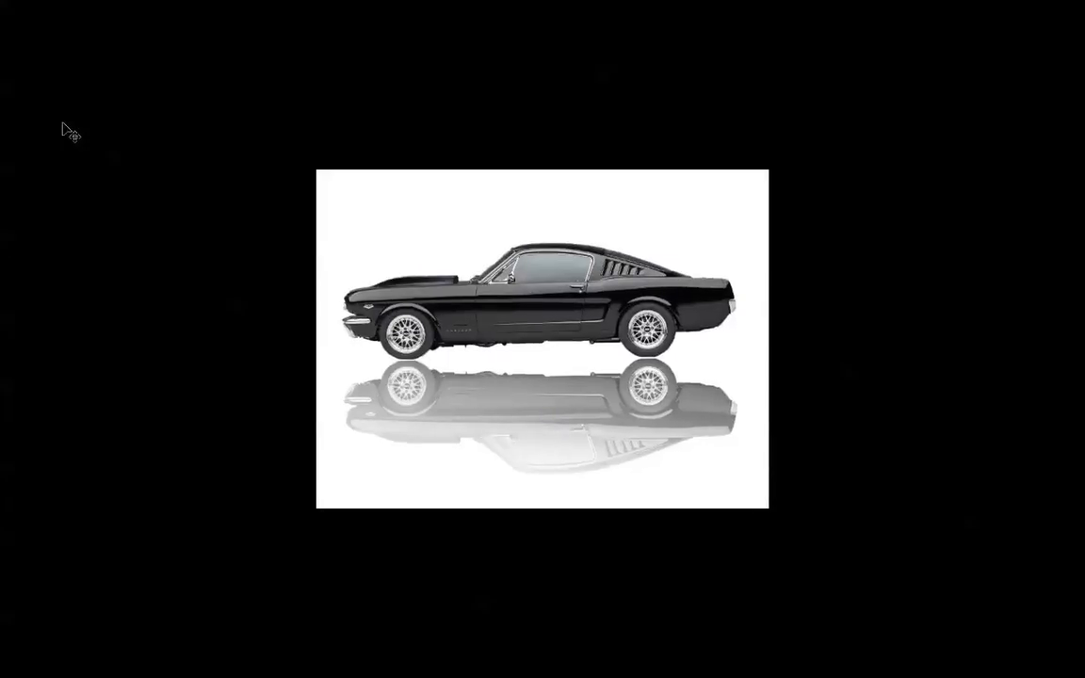
key(ctrl+plus)
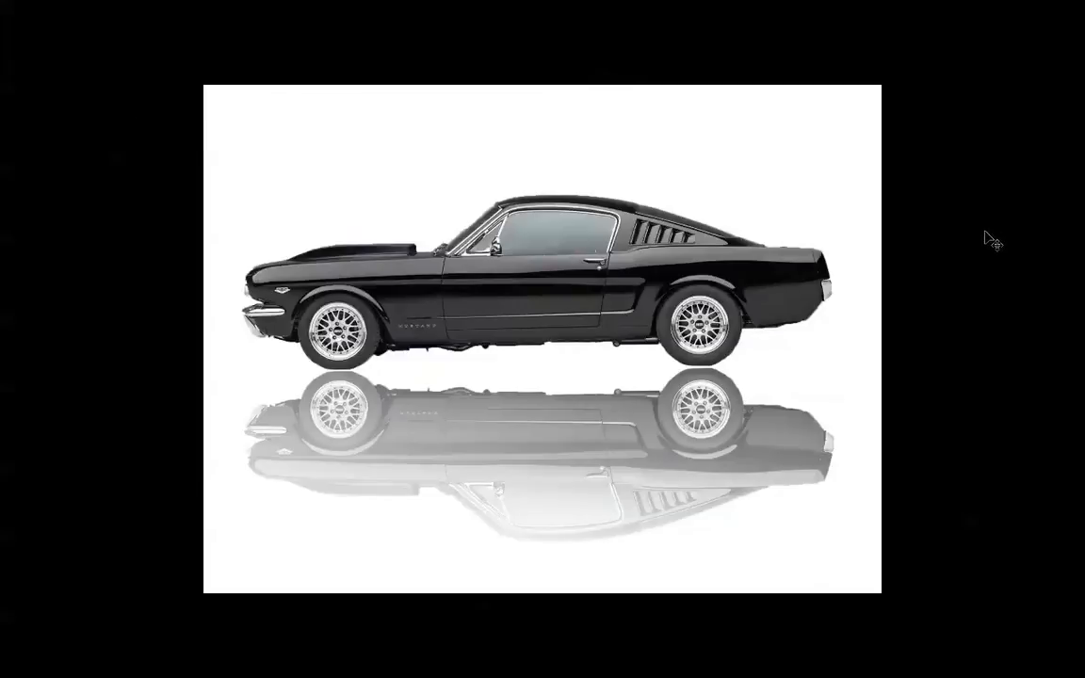
key(ctrl+minus)
key(f)
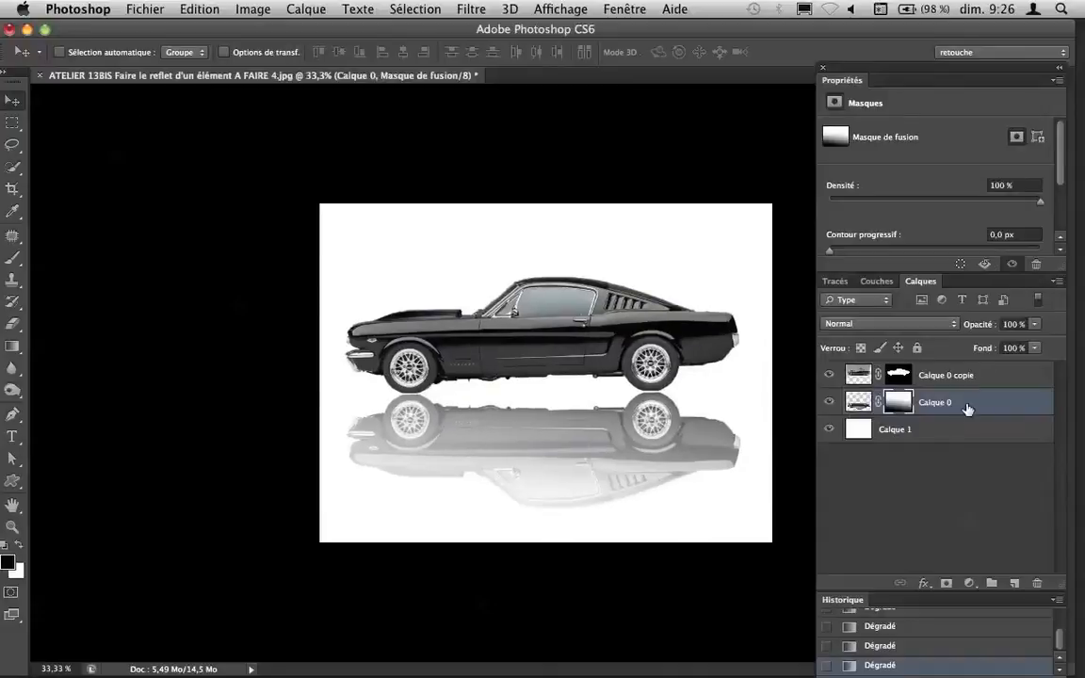
click(858, 403)
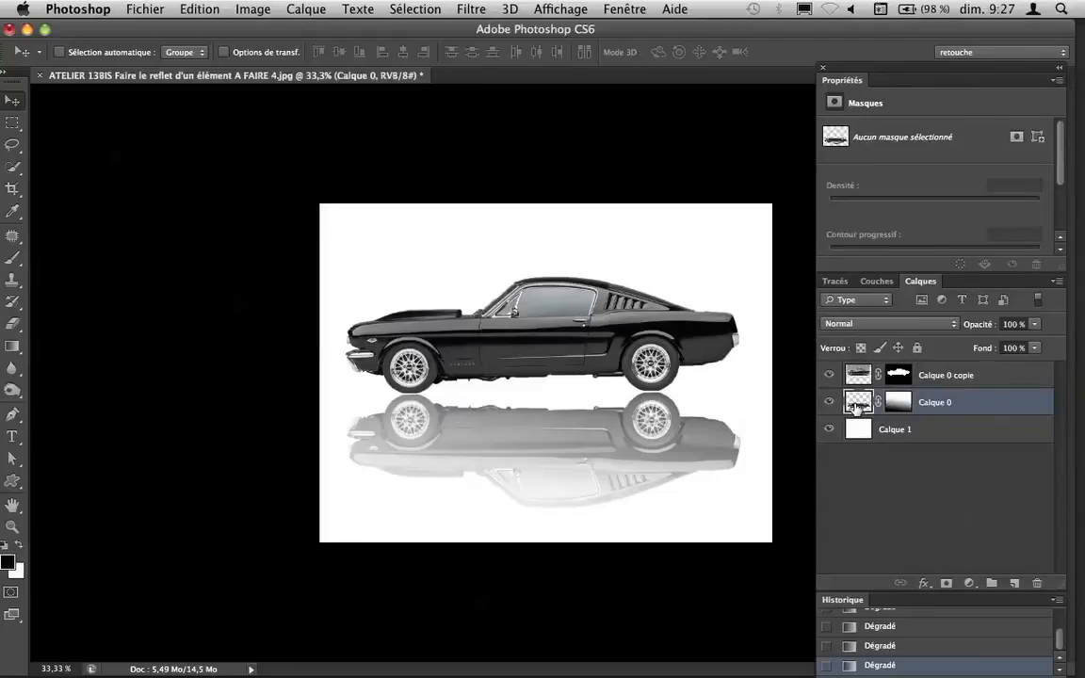
key(shift+Up)
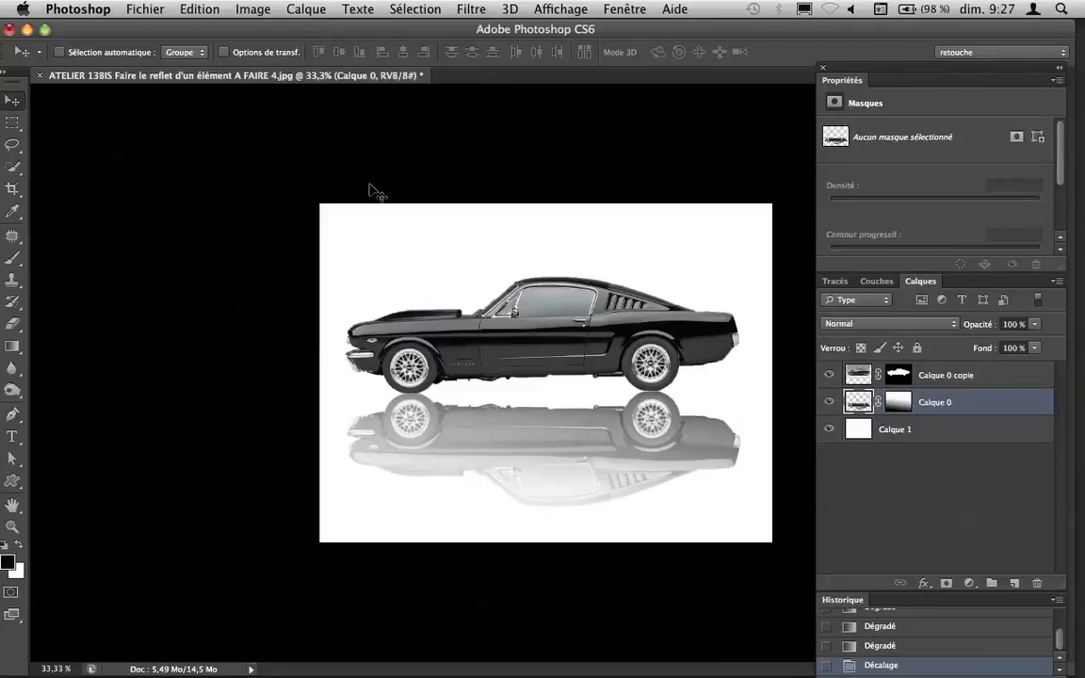
- Display the finished car and reflection enlarged in full-screen view with the panels hidden
key(f)
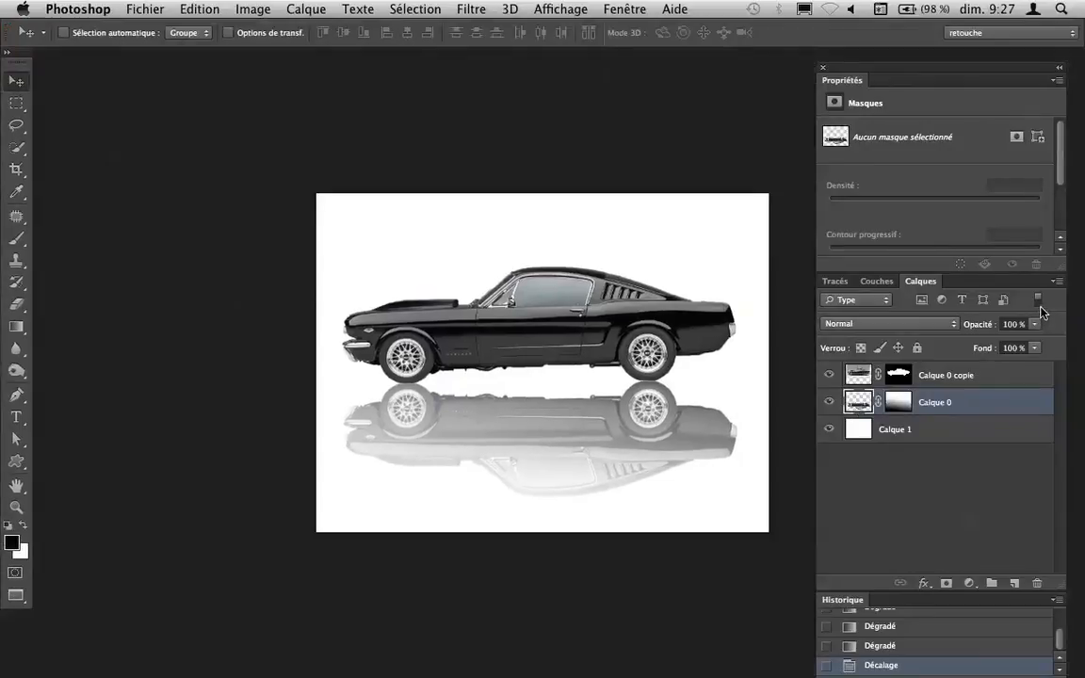
key(Tab)
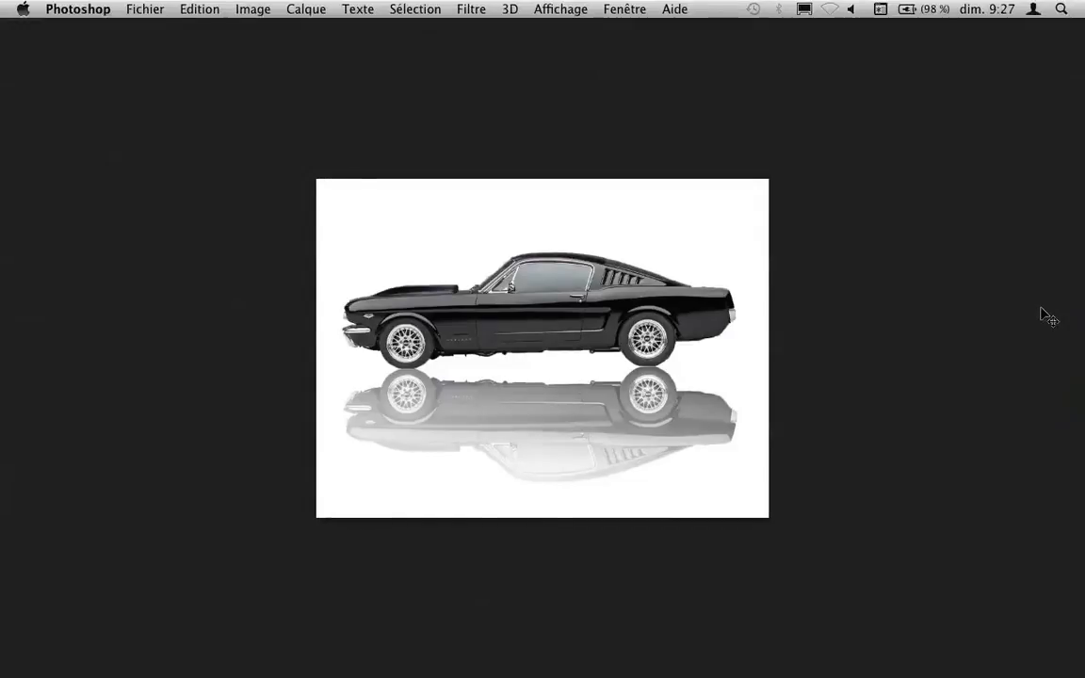
key(super+plus)
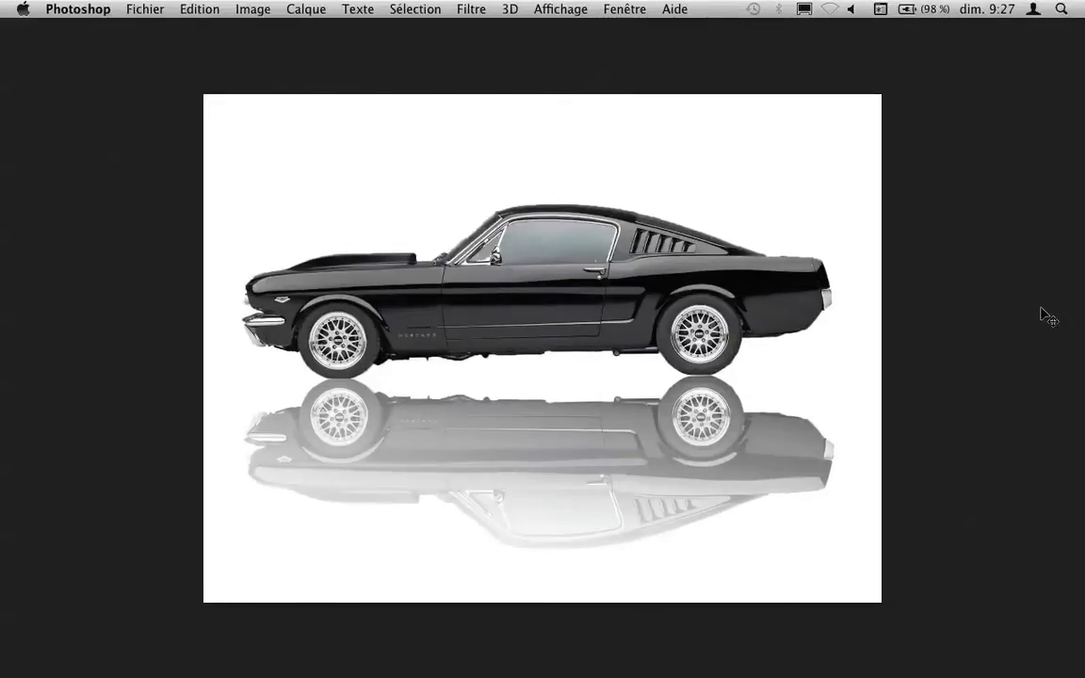